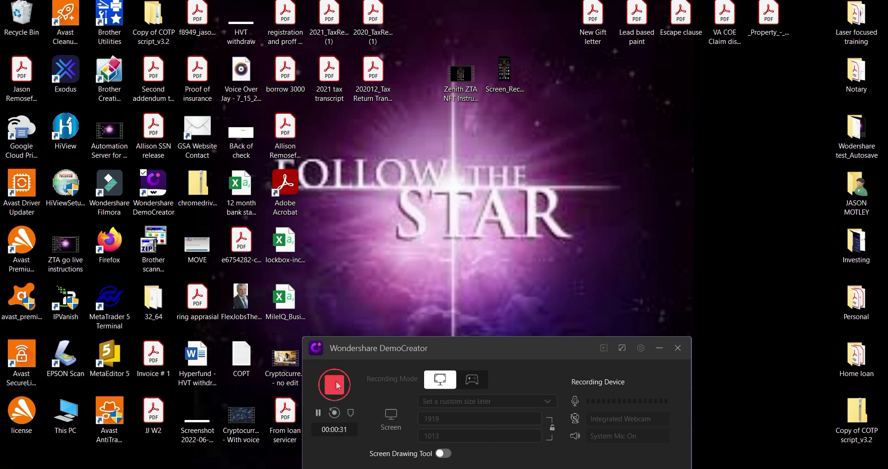
Switch to the Chrome Web Store window and search the store for metamask.
click(335, 385)
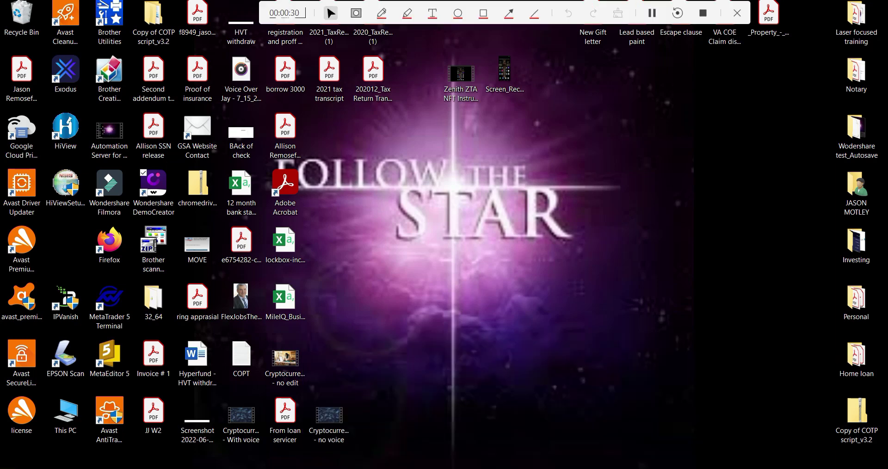
mouse_move(498, 467)
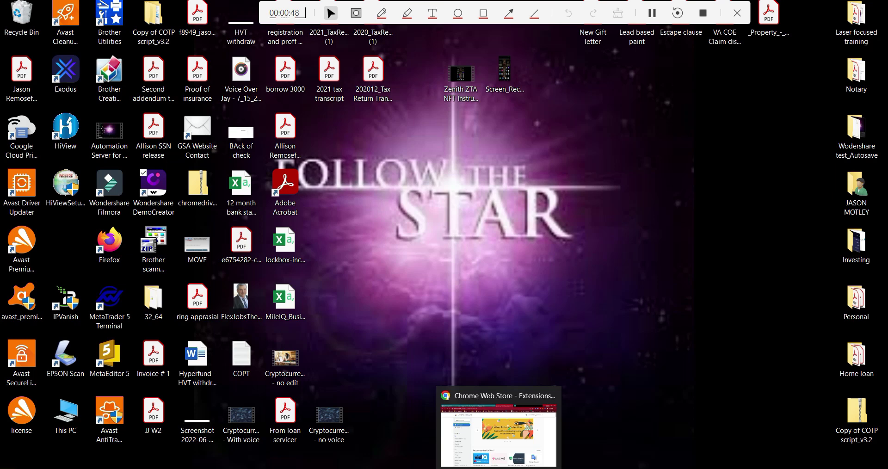
click(498, 435)
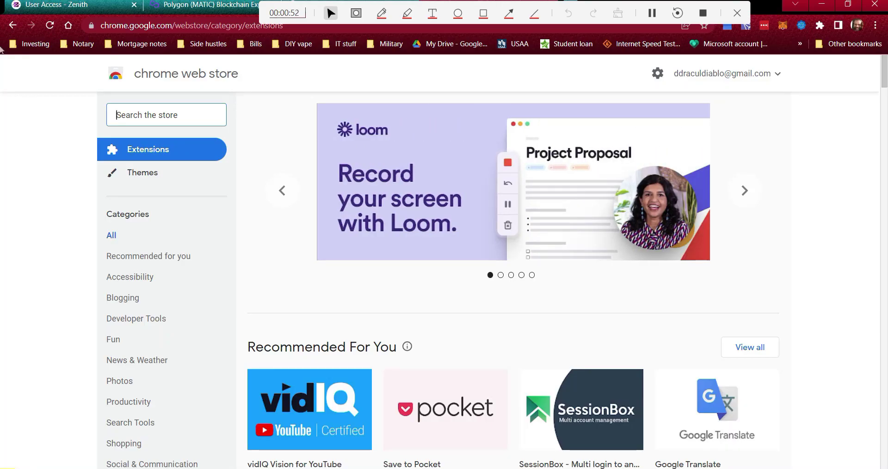
mouse_move(367, 238)
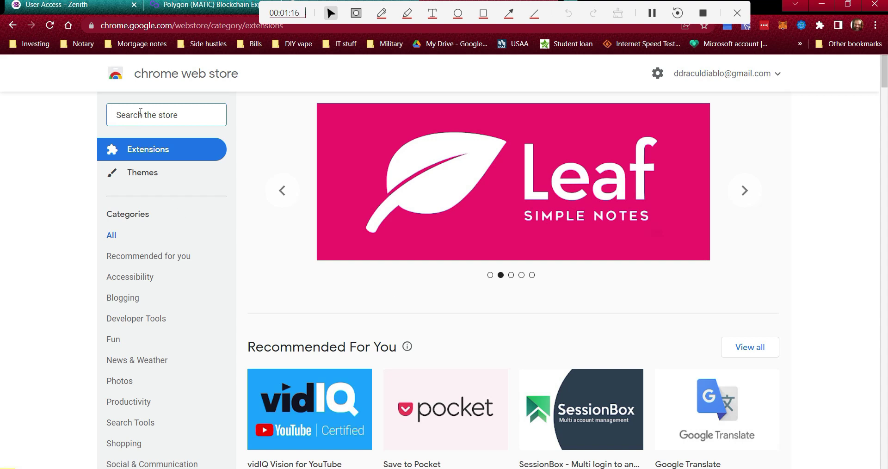
text(met)
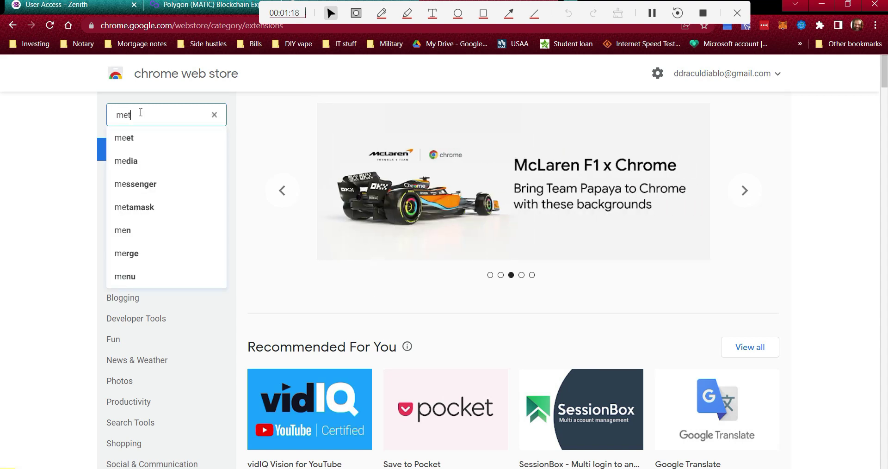
text(ama)
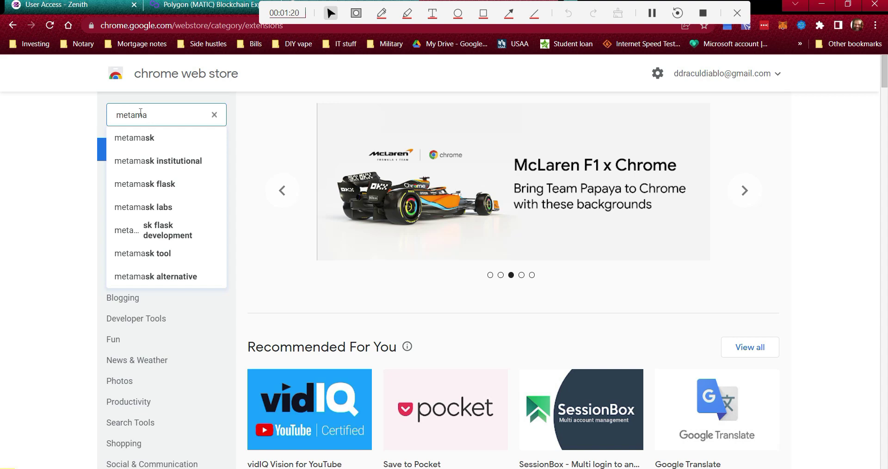
click(133, 138)
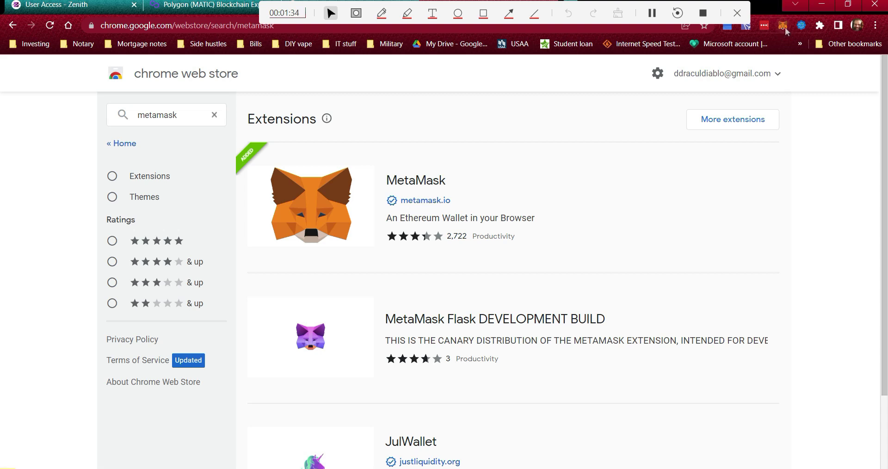
Open the MetaMask wallet and switch its network to Ethereum Mainnet and back to Polygon Mainnet.
click(782, 28)
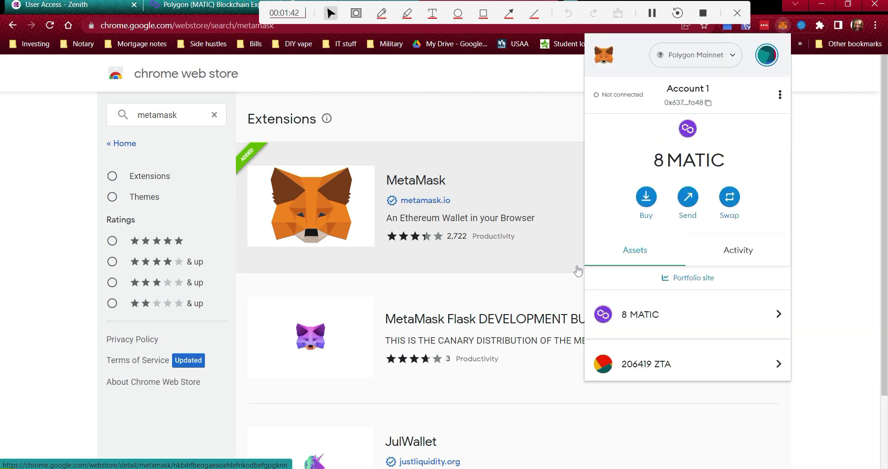
click(532, 86)
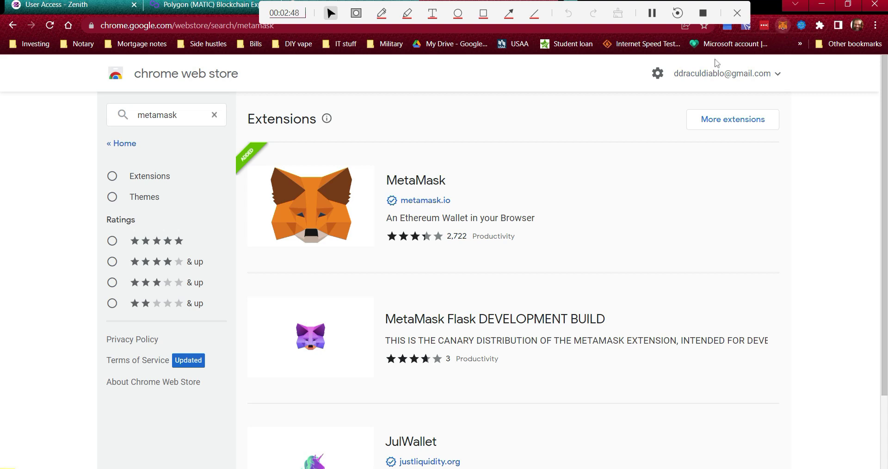
click(782, 26)
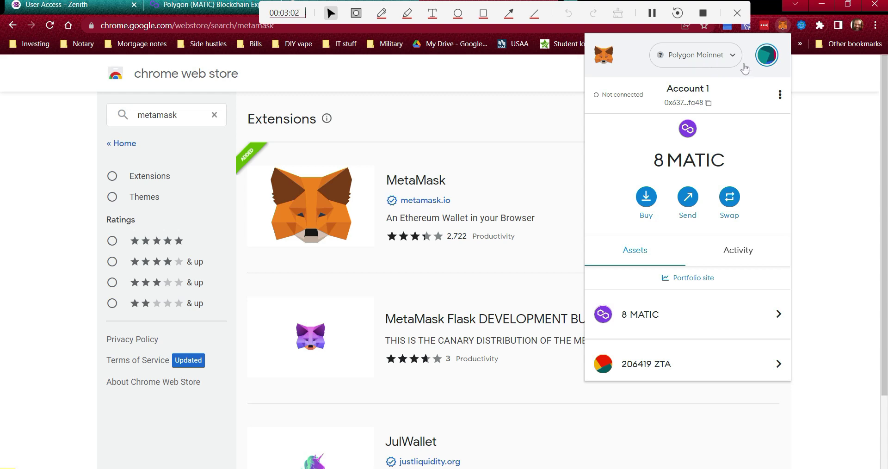
click(735, 61)
click(704, 136)
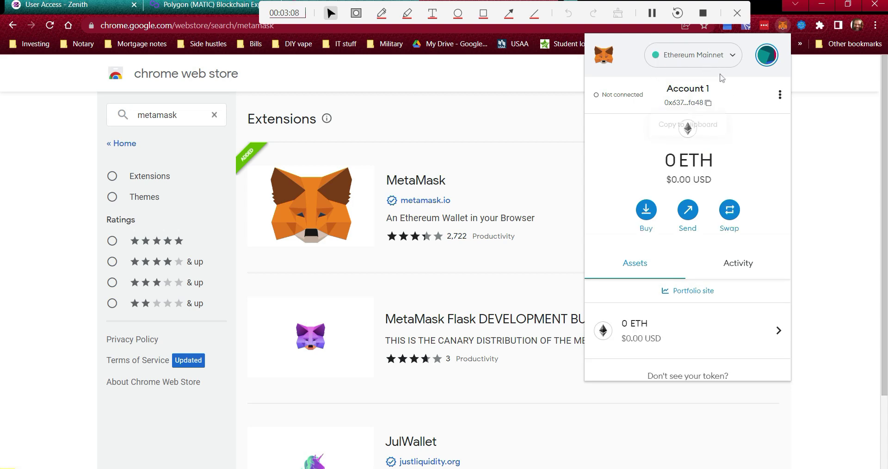
click(734, 57)
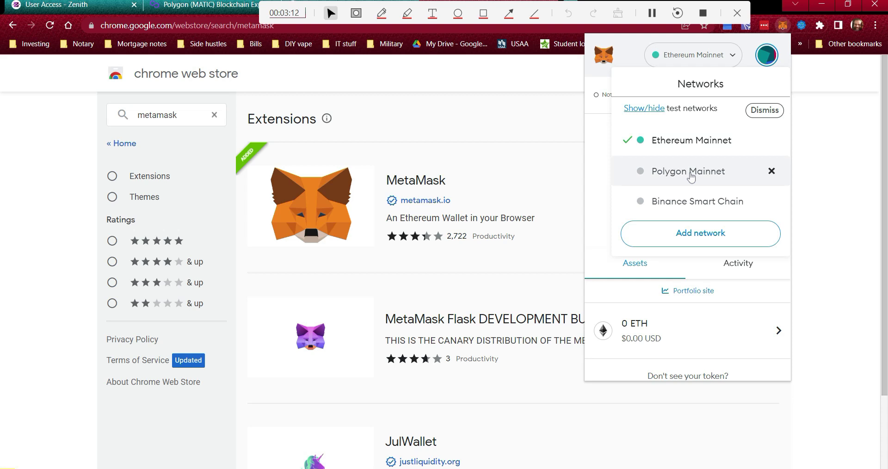
click(691, 175)
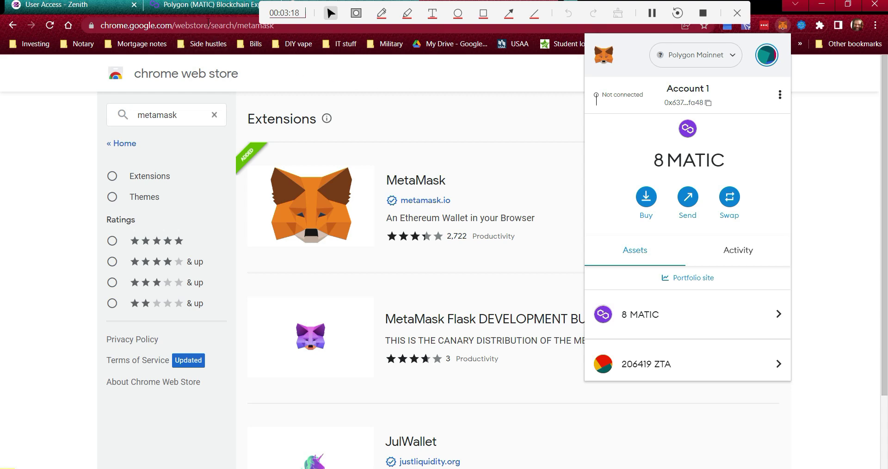
Switch to the PolygonScan page and go to the Add Polygon Network option in its footer.
click(203, 26)
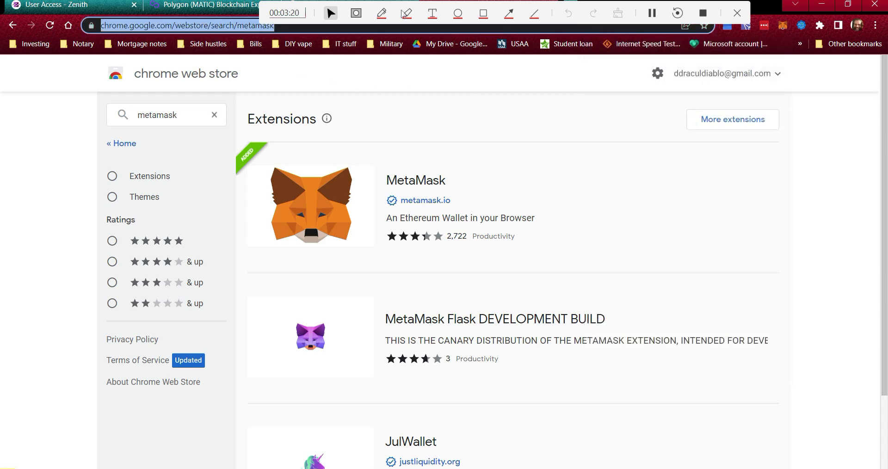
drag(632, 9, 769, 72)
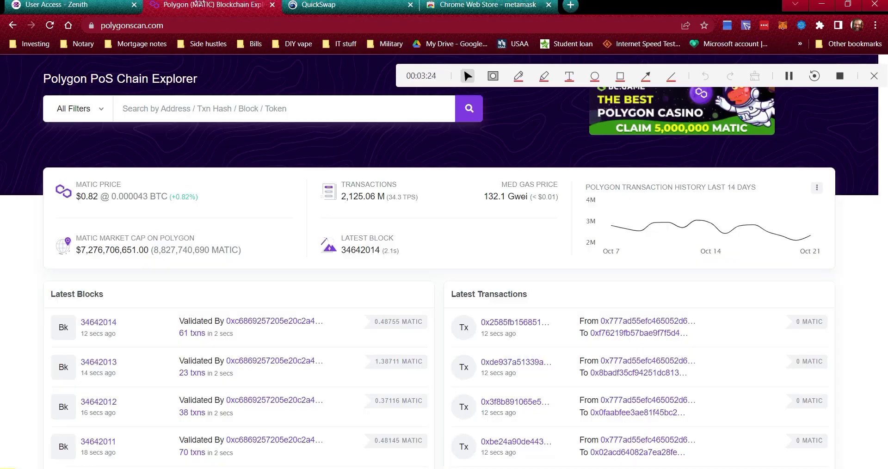
click(201, 4)
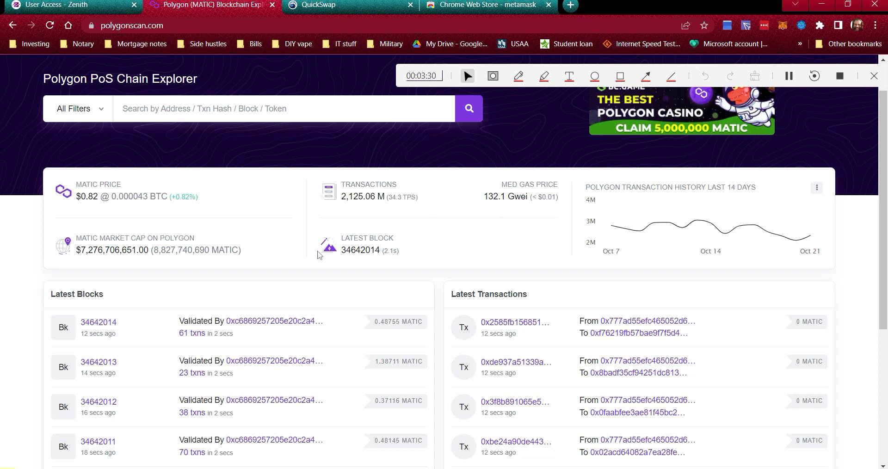
scroll(287, 213, down, 5)
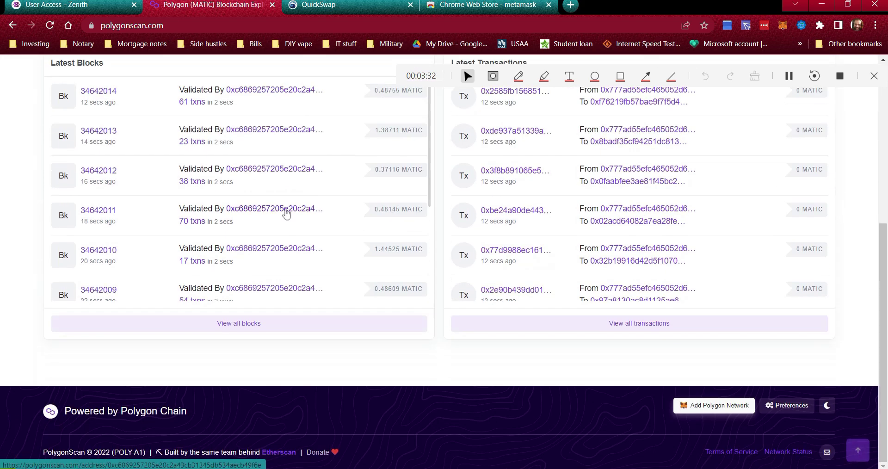
scroll(286, 213, down, 3)
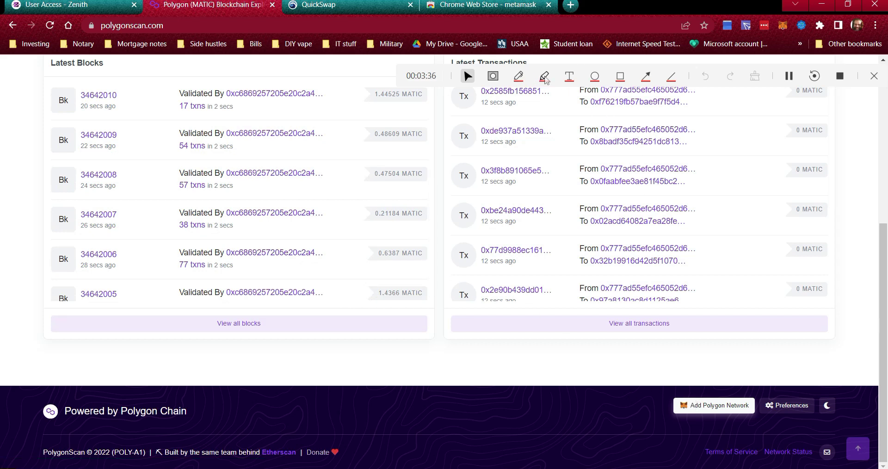
Circle the Add Polygon Network option with the recorder's highlighter and clear the annotation.
click(544, 75)
mouse_move(691, 385)
mouse_down()
mouse_move(648, 407)
mouse_move(749, 424)
mouse_move(768, 387)
mouse_move(685, 372)
mouse_move(645, 420)
mouse_move(746, 428)
mouse_move(760, 381)
mouse_up()
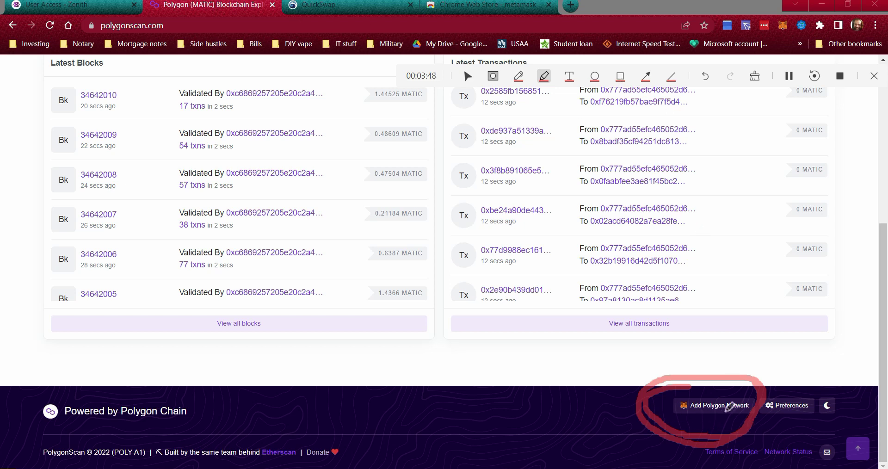
key(Escape)
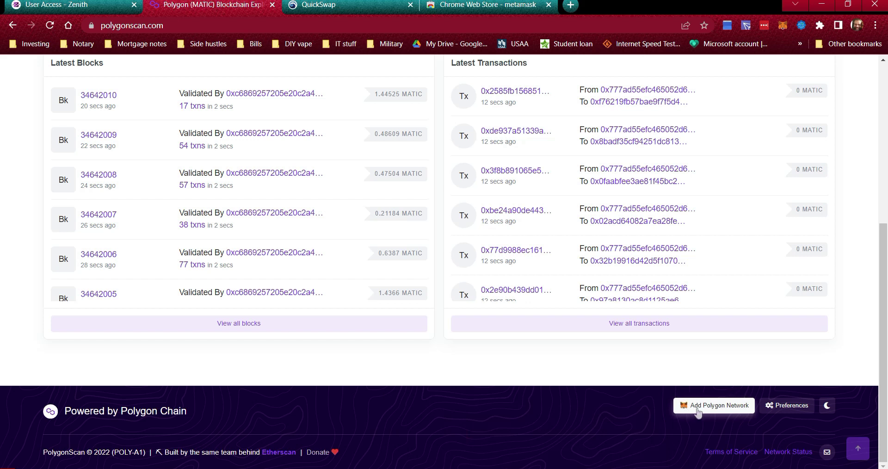
Try to add the Polygon network to MetaMask from the PolygonScan footer and dismiss the site's message.
click(697, 411)
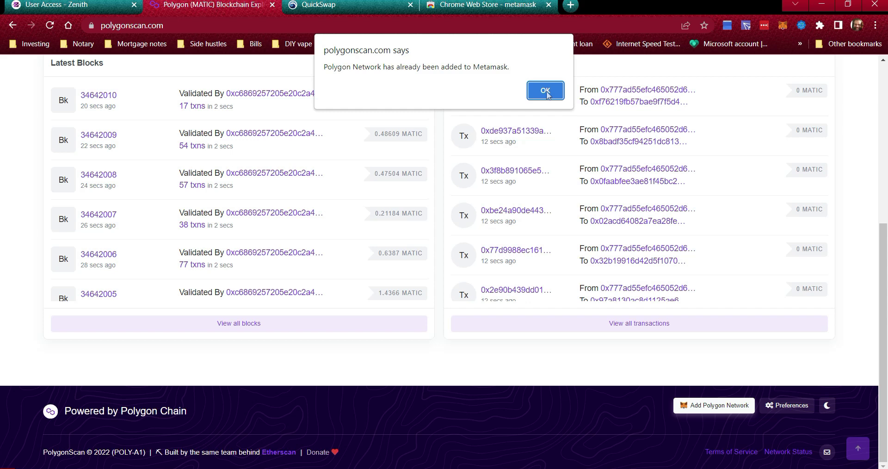
click(546, 94)
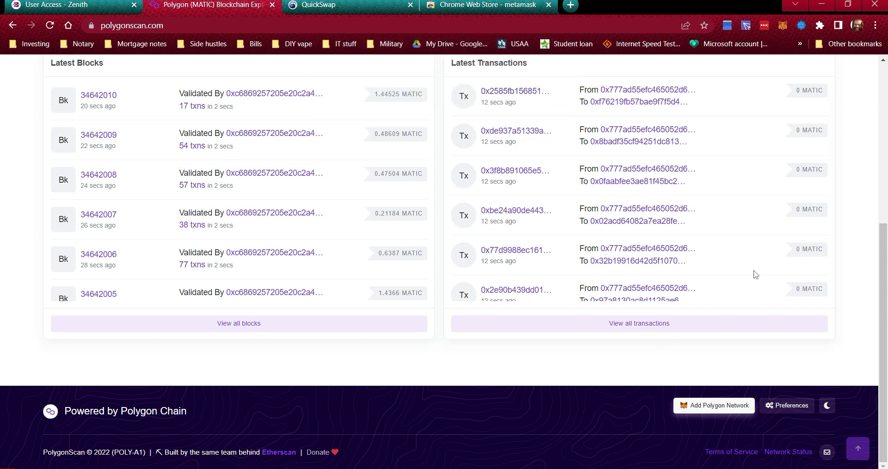
Open the MetaMask wallet and review its list of available networks.
click(781, 27)
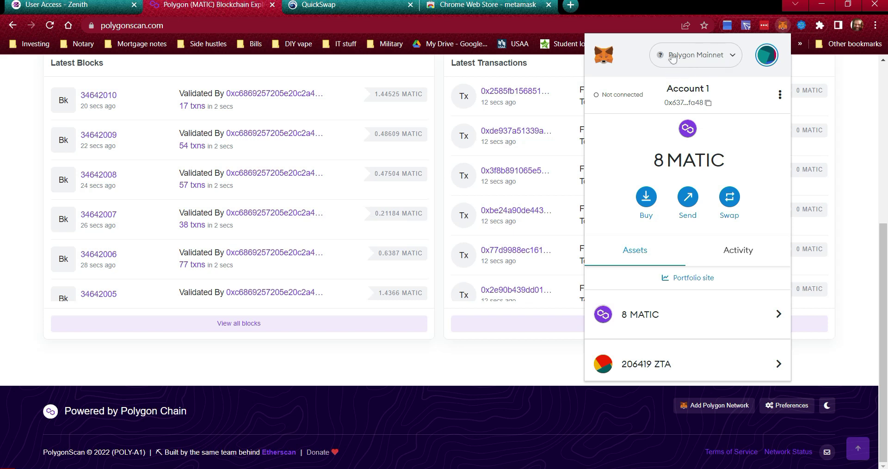
click(731, 56)
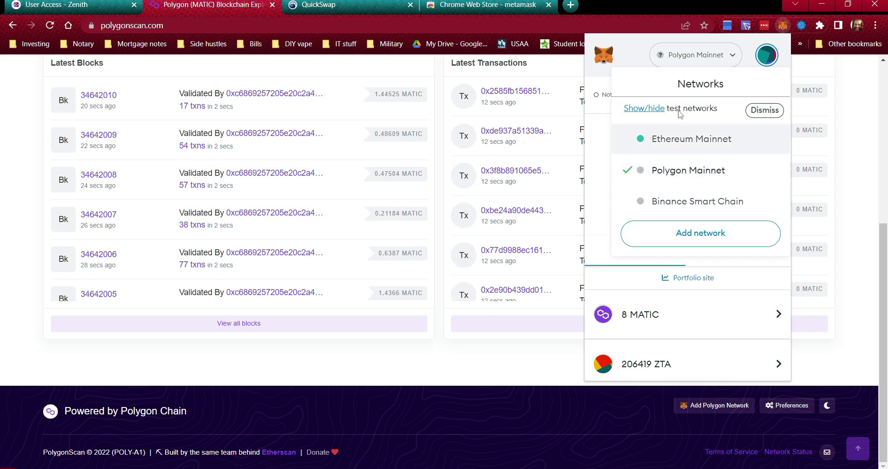
click(695, 59)
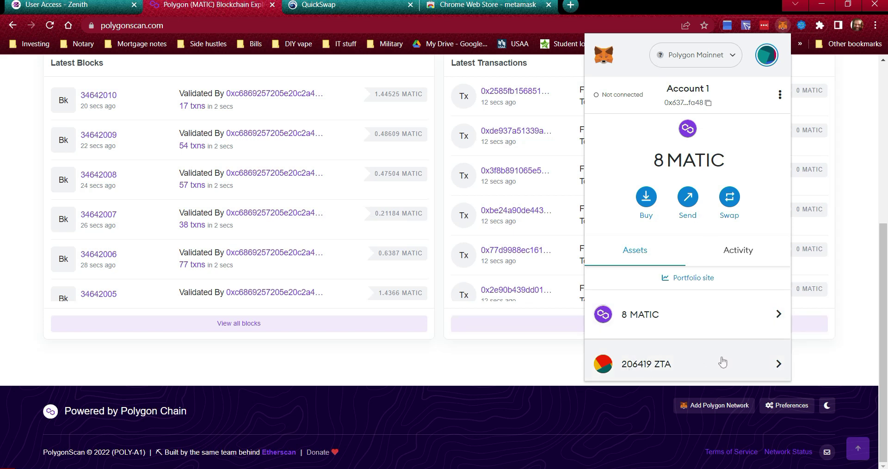
click(733, 56)
click(731, 55)
Switch the MetaMask wallet to the imported Account 2 and open its token import form.
click(767, 59)
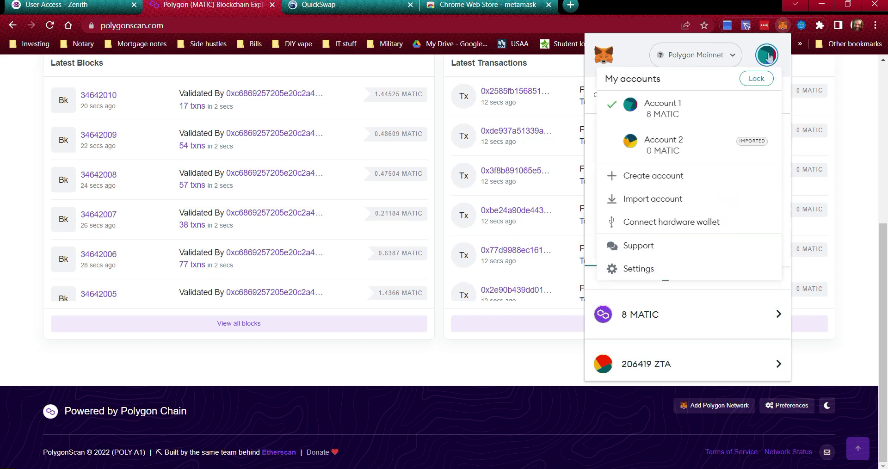
click(680, 145)
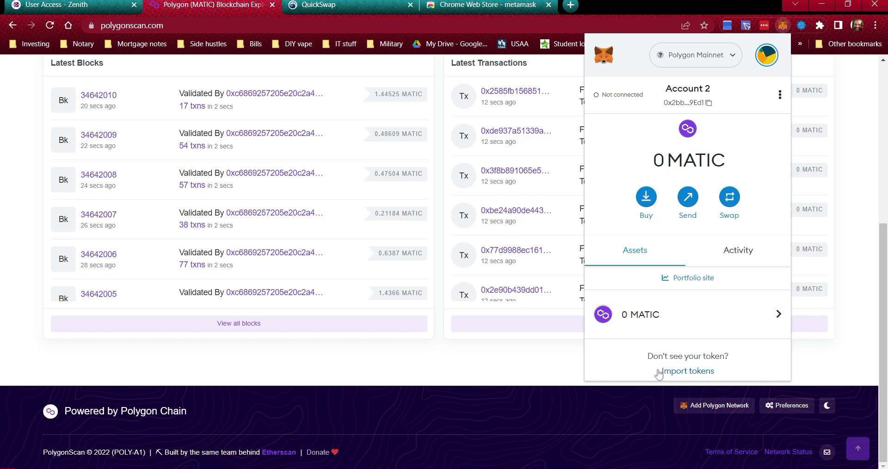
click(684, 371)
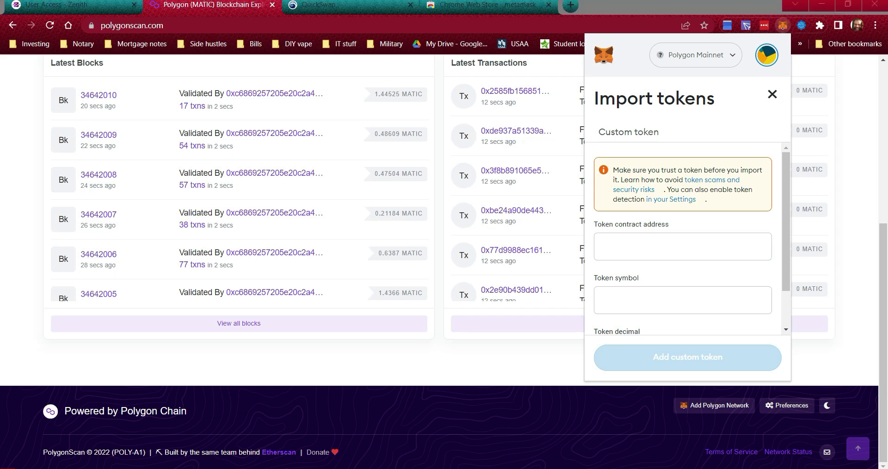
Switch to the Word document and select the whole token contract address.
key(alt+Tab)
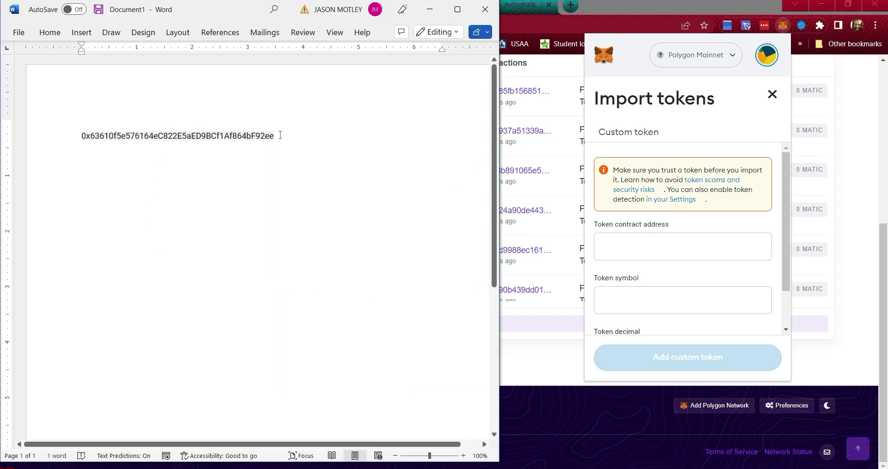
drag(279, 135, 81, 141)
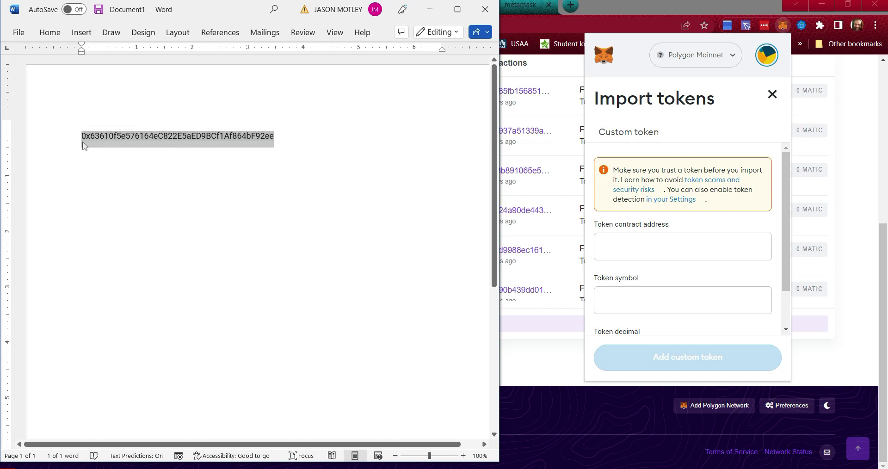
click(155, 154)
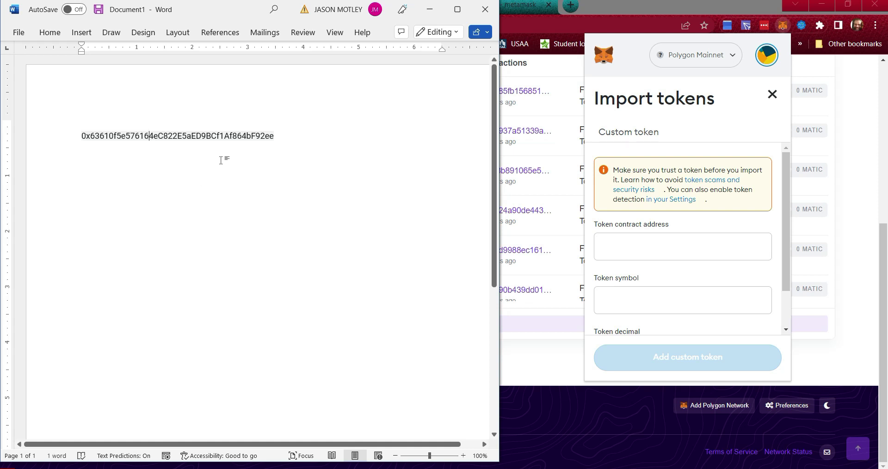
click(223, 137)
key(Up)
drag(283, 137, 74, 133)
click(109, 135)
drag(274, 136, 69, 138)
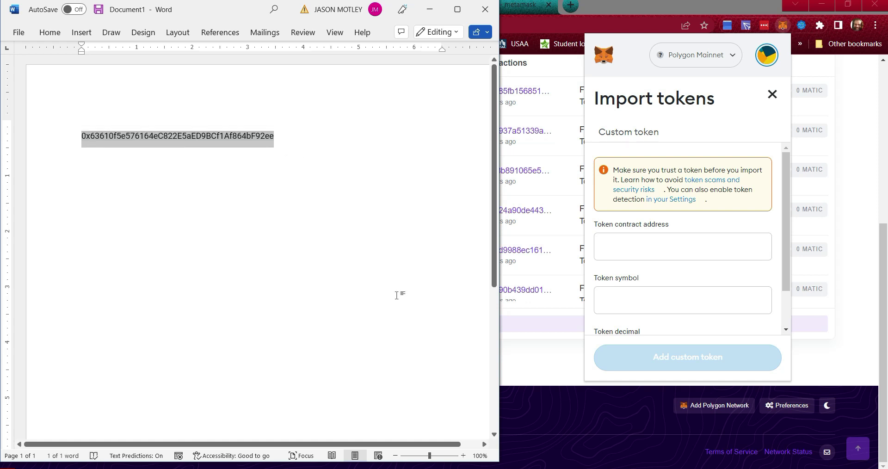
Return to MetaMask and import the ZTA custom token into Account 2 using the contract address copied from the Word document.
click(430, 9)
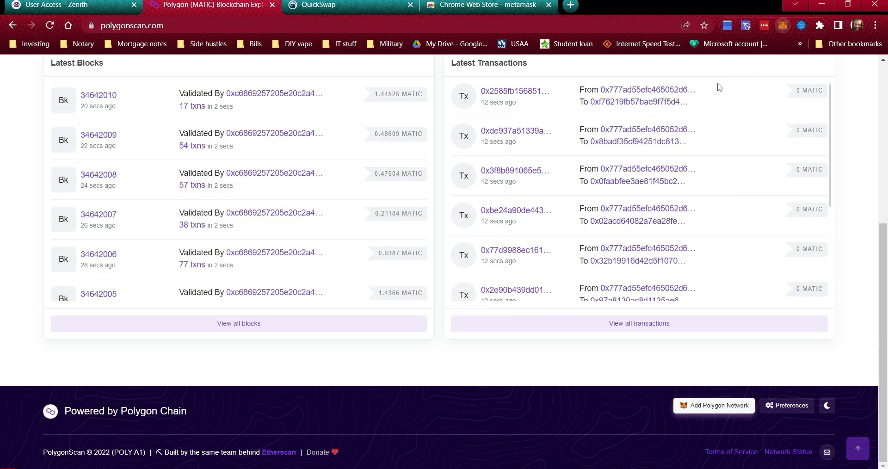
key(alt+shift+m)
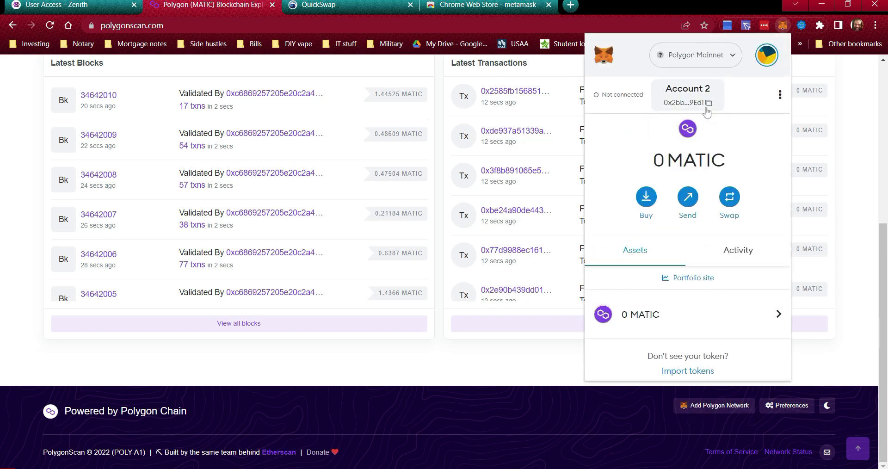
click(695, 371)
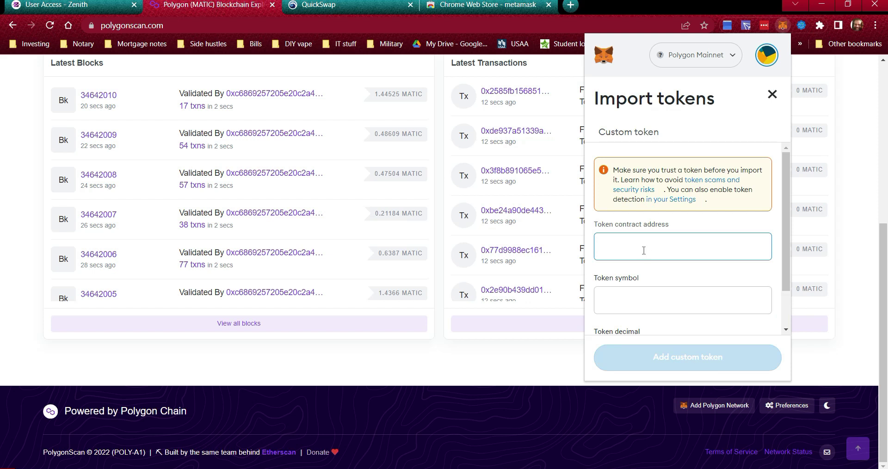
key(ctrl+v)
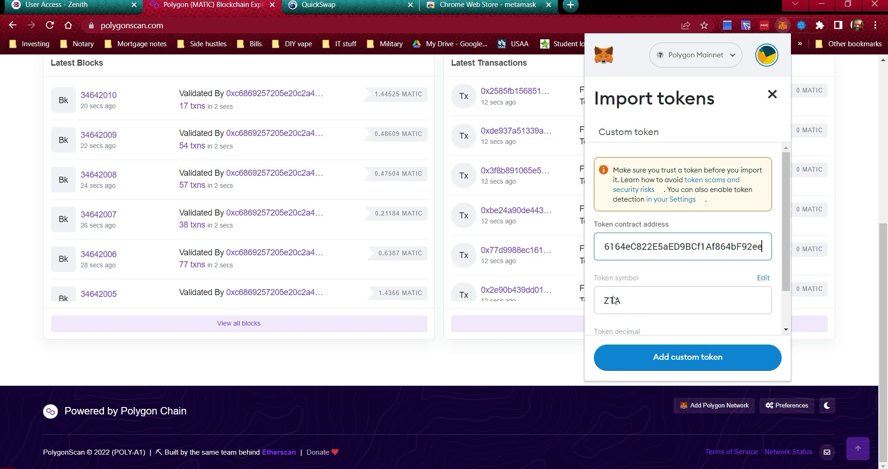
scroll(618, 289, down, 1)
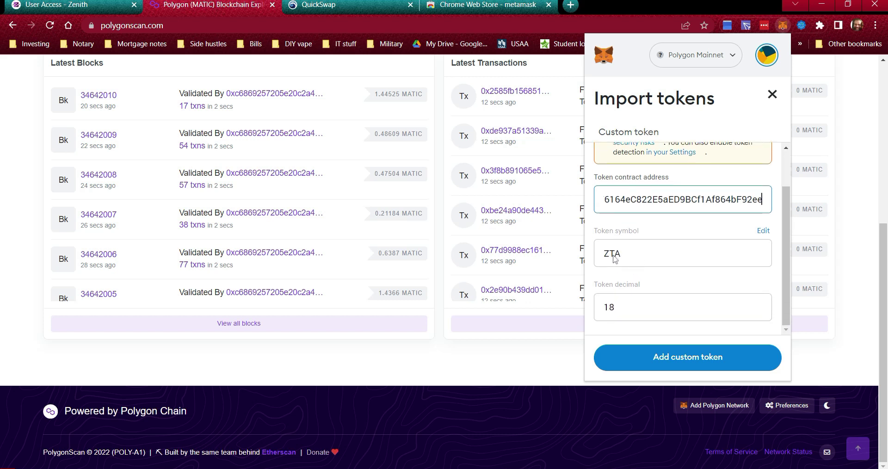
click(707, 362)
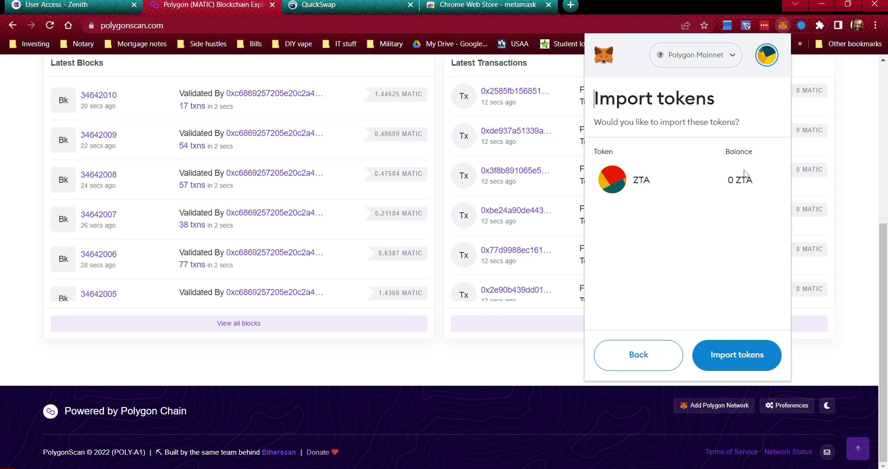
click(736, 355)
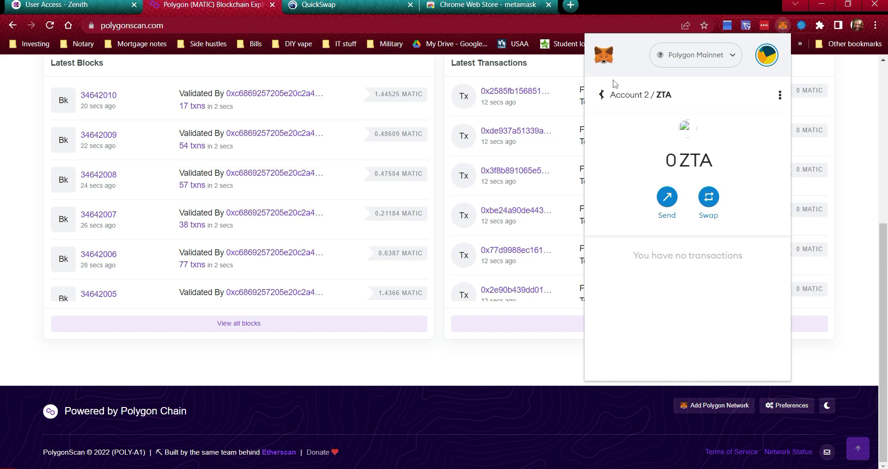
Go back to the Account 2 overview in MetaMask and copy the account's wallet address.
click(602, 96)
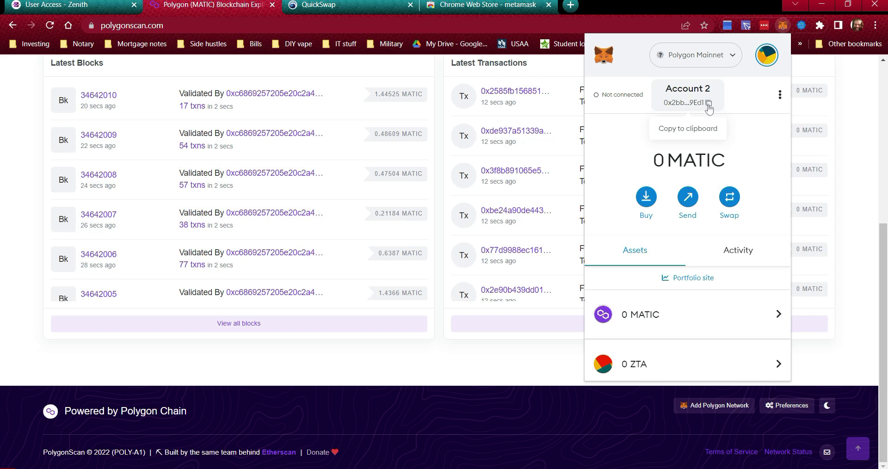
click(707, 103)
click(707, 102)
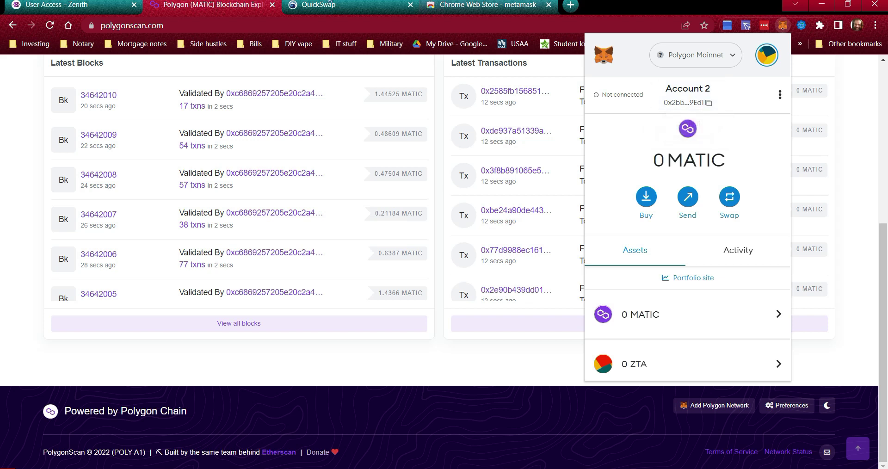
Switch to the Zenith account page and change the active MetaMask account to Account 1.
click(68, 5)
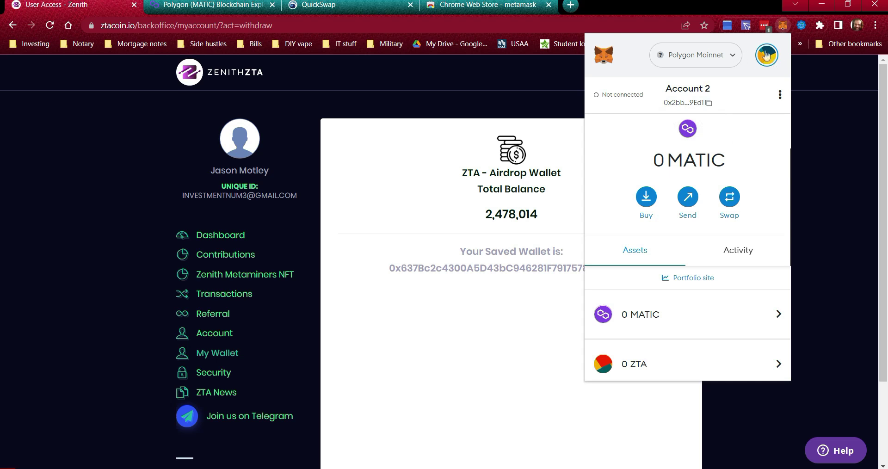
click(766, 55)
click(681, 108)
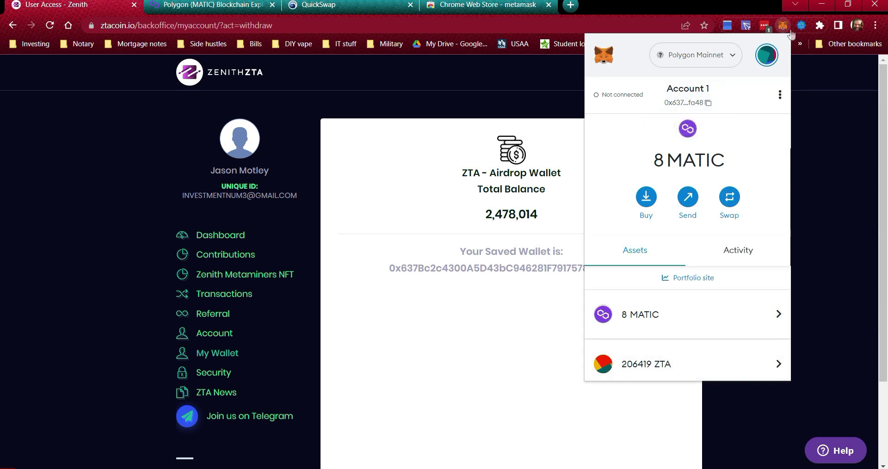
Switch to the QuickSwap home page, dismiss the MetaMask wallet and look over the page.
click(541, 85)
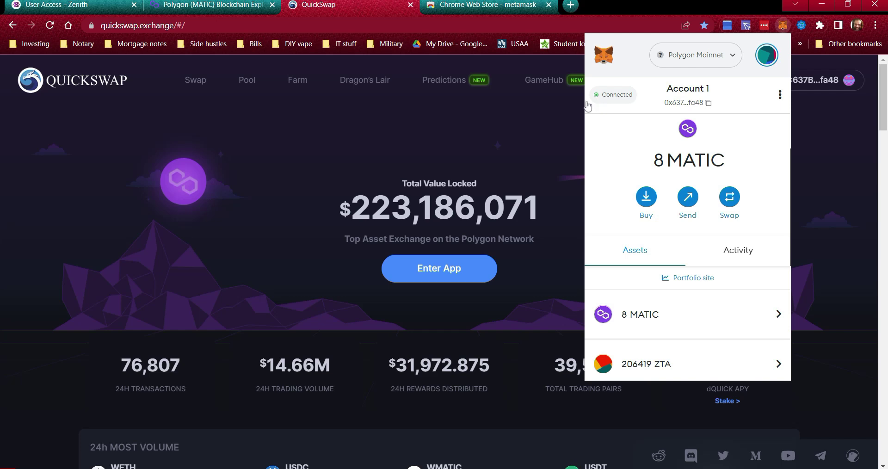
click(400, 117)
scroll(656, 245, down, 1)
scroll(565, 228, down, 5)
scroll(555, 254, up, 5)
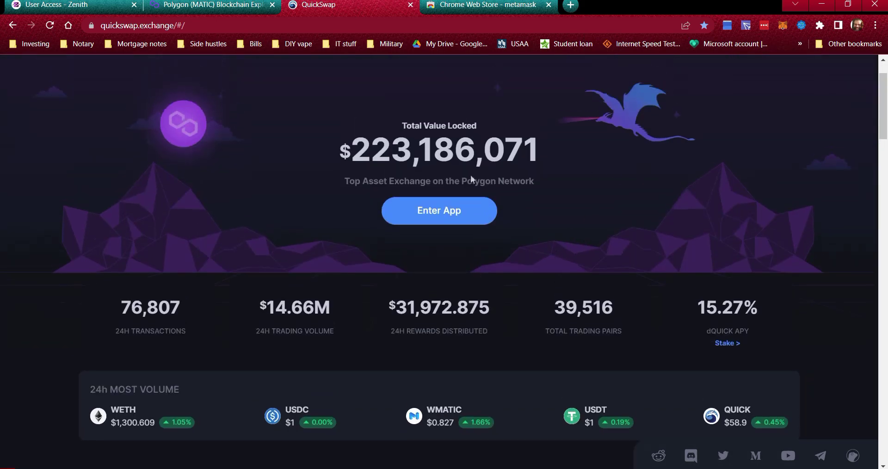
Enter the QuickSwap app, choose the Market (V3) swap mode and open the selection of the token to receive.
click(428, 211)
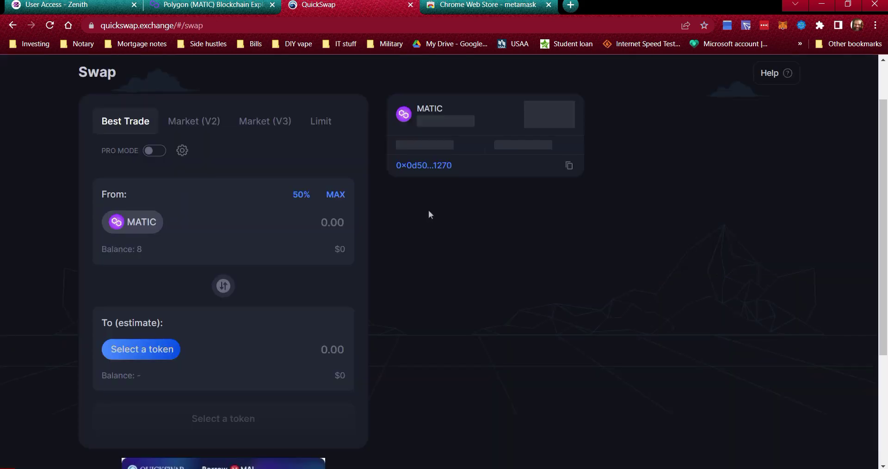
click(267, 122)
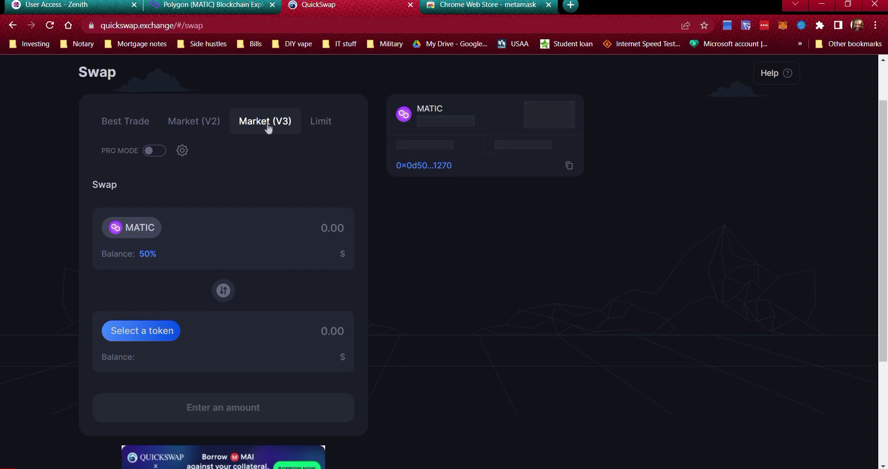
click(134, 332)
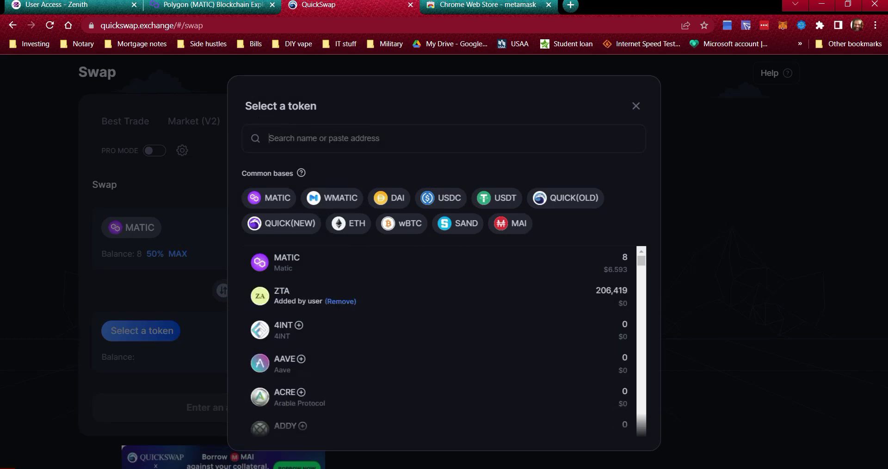
key(ctrl+v)
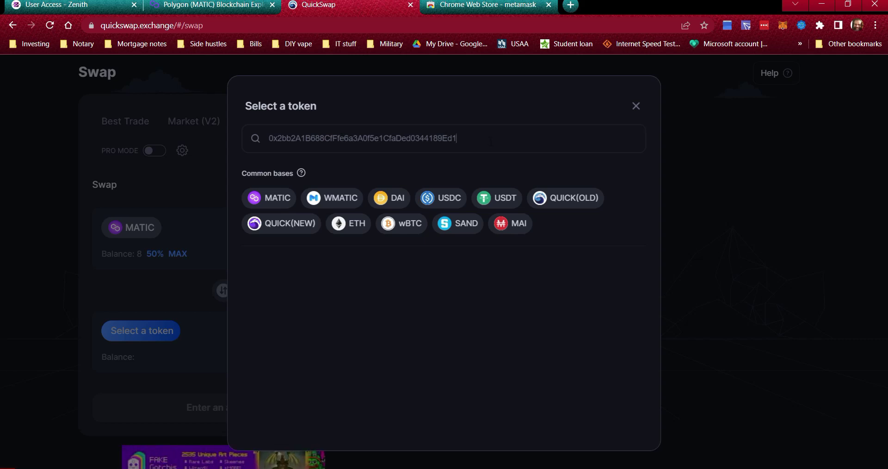
drag(460, 138, 231, 124)
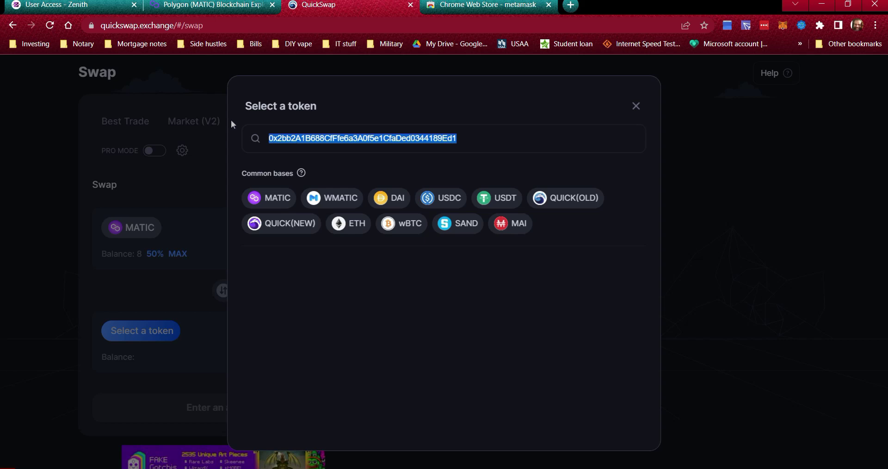
key(BackSpace)
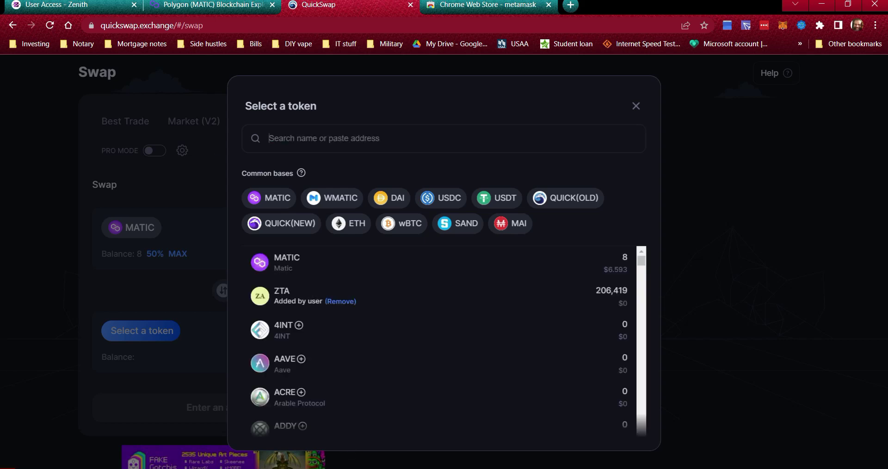
Choose ZTA using the contract address copied from the Word document, and reverse the swap so it goes from ZTA to MATIC.
key(alt+Tab)
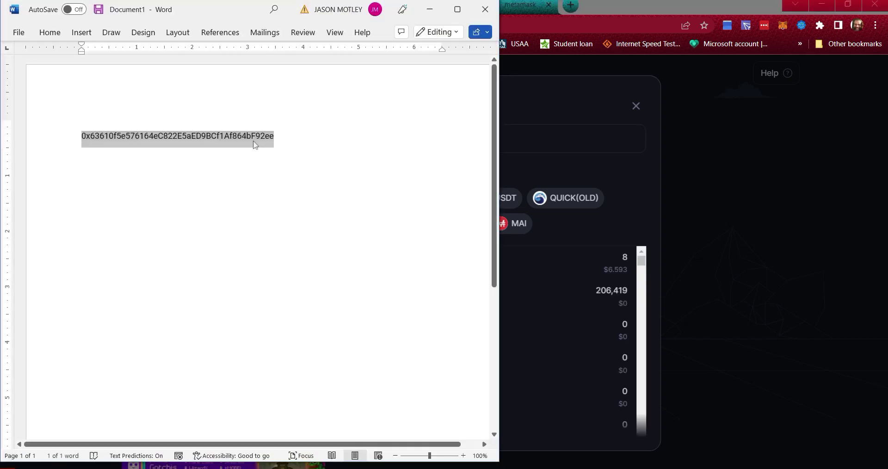
click(255, 145)
drag(278, 137, 78, 139)
click(524, 140)
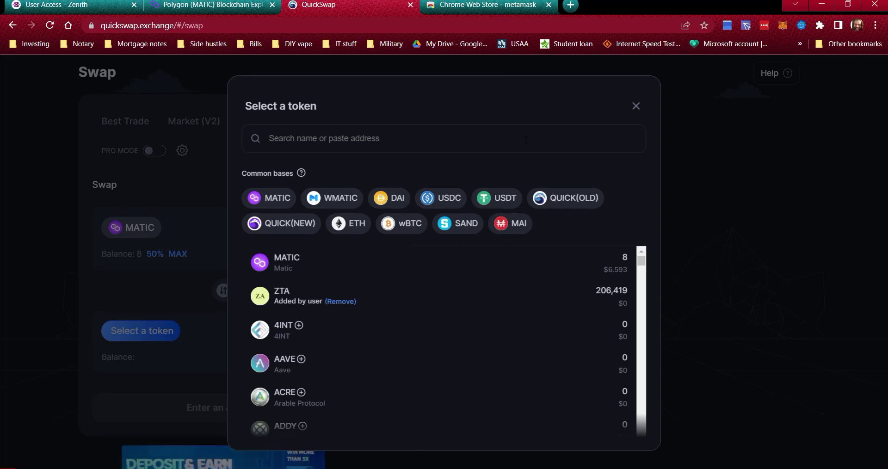
key(ctrl+v)
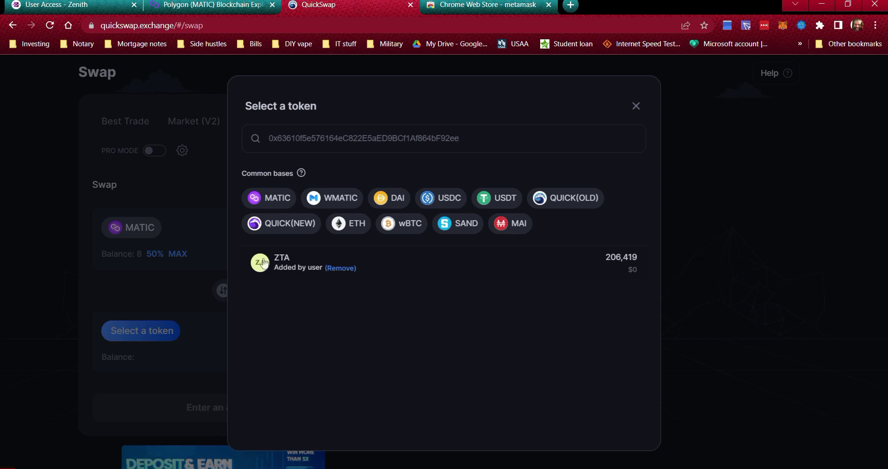
click(259, 270)
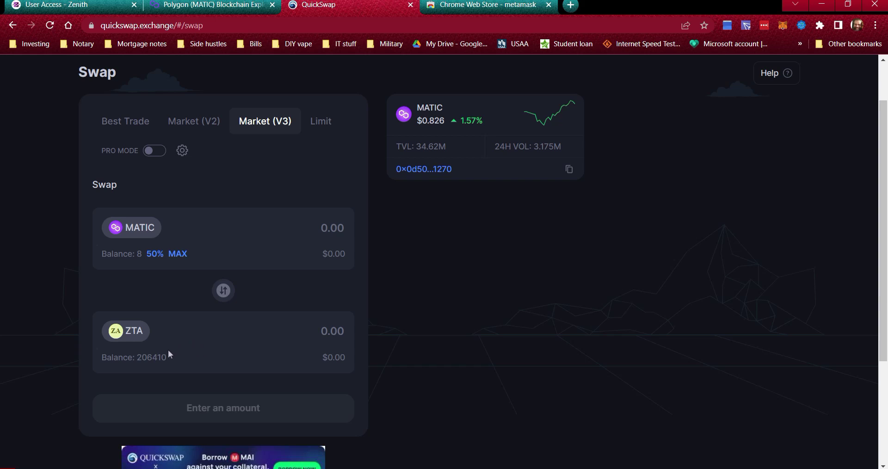
click(224, 291)
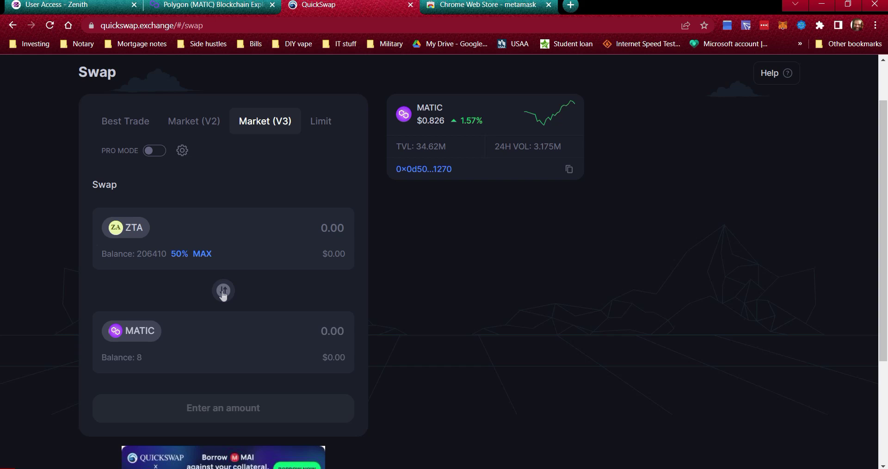
Try 50% and the maximum of the ZTA balance as the swap amount, and clear the amount.
click(179, 253)
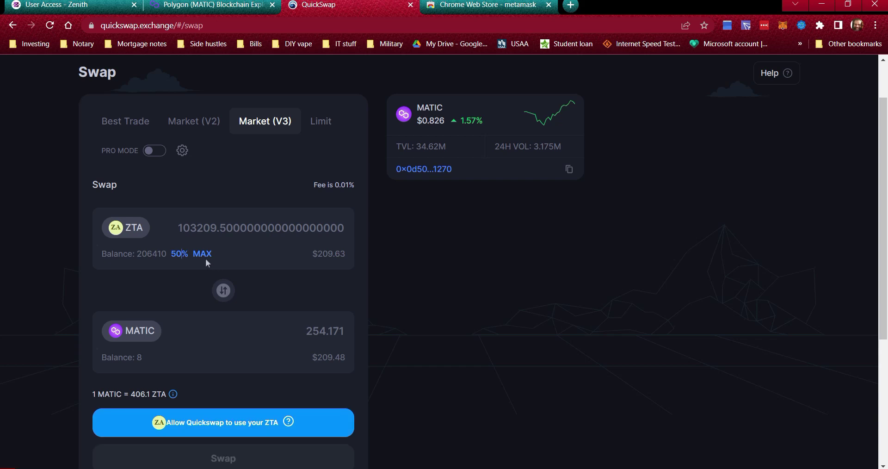
click(203, 255)
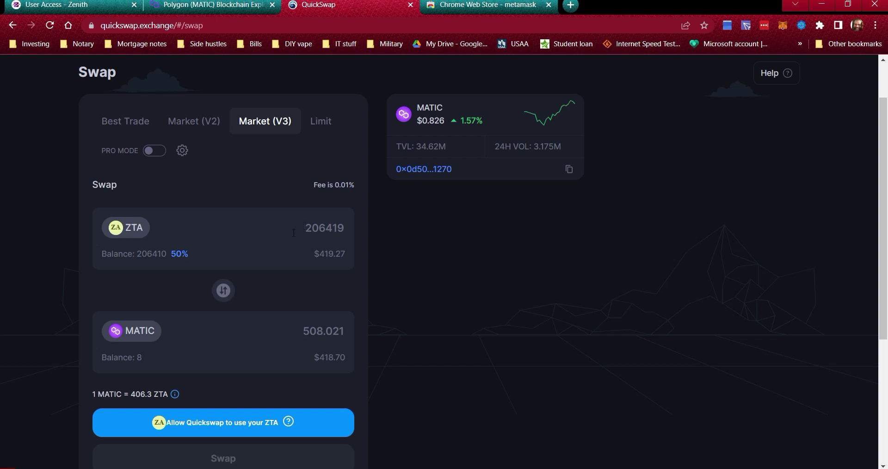
drag(294, 233, 376, 228)
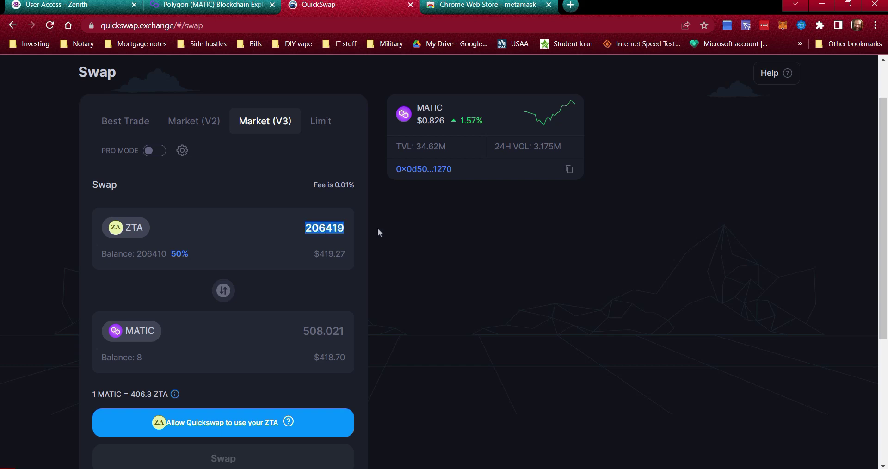
key(BackSpace)
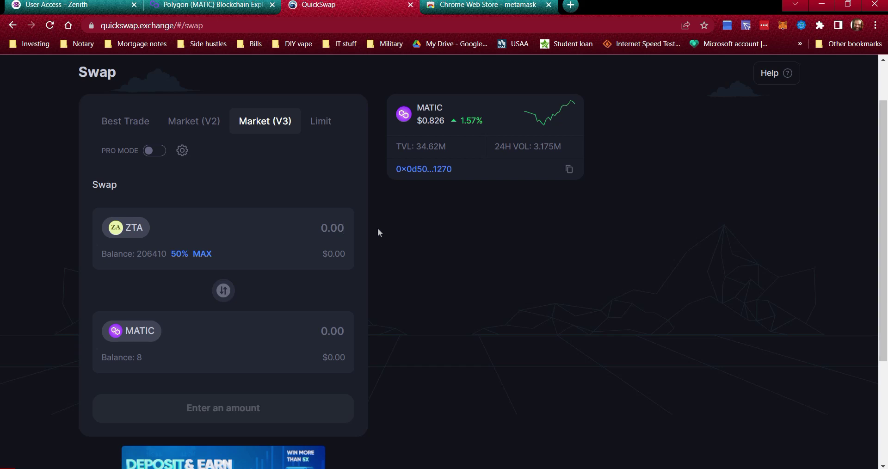
Set the ZTA amount to swap to 500 and approve QuickSwap's permission to access ZTA in MetaMask.
text(100)
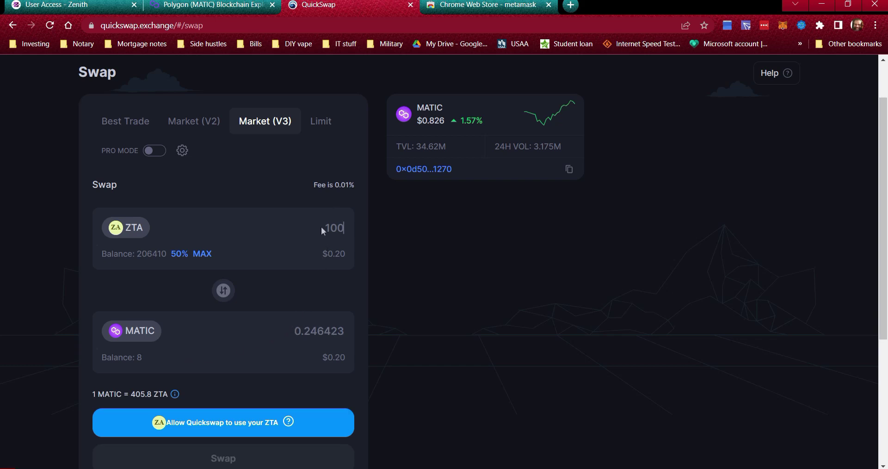
drag(322, 231, 370, 231)
text(500)
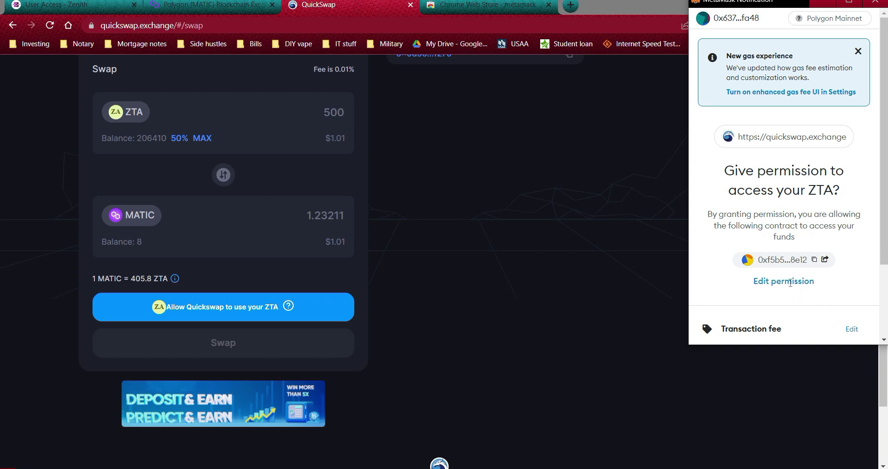
scroll(767, 202, down, 3)
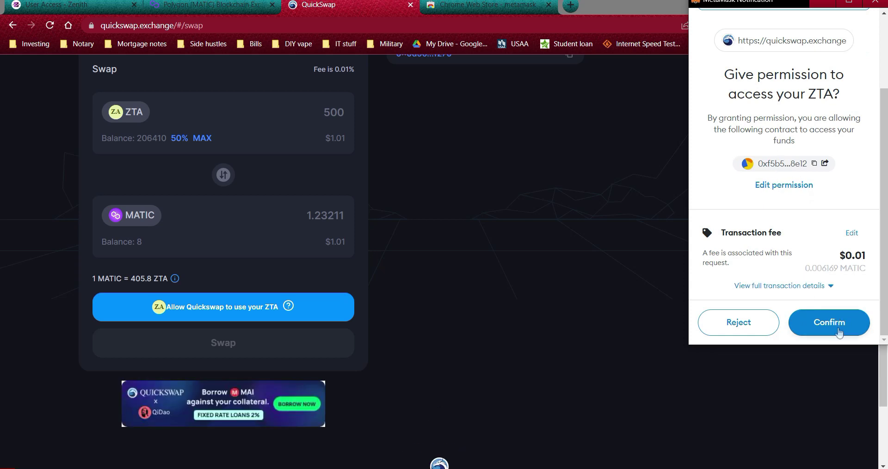
click(826, 323)
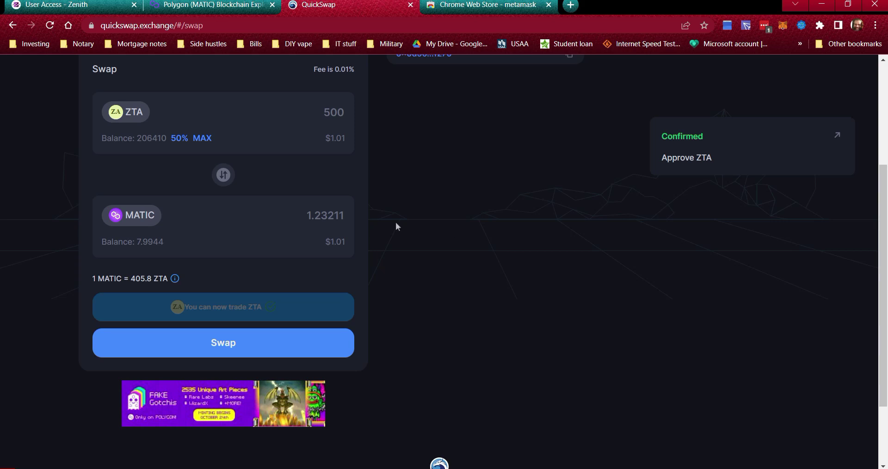
Submit the swap of 500 ZTA for MATIC and confirm the transaction in both QuickSwap and MetaMask.
click(232, 354)
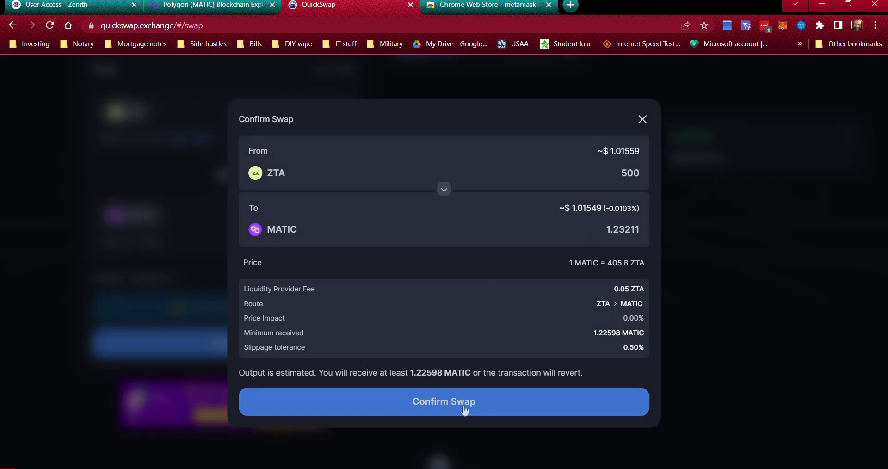
click(465, 409)
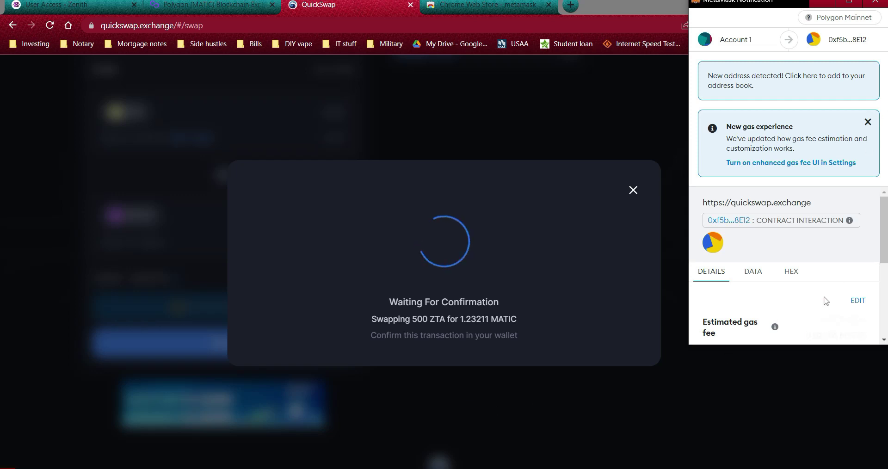
scroll(831, 302, down, 3)
click(826, 324)
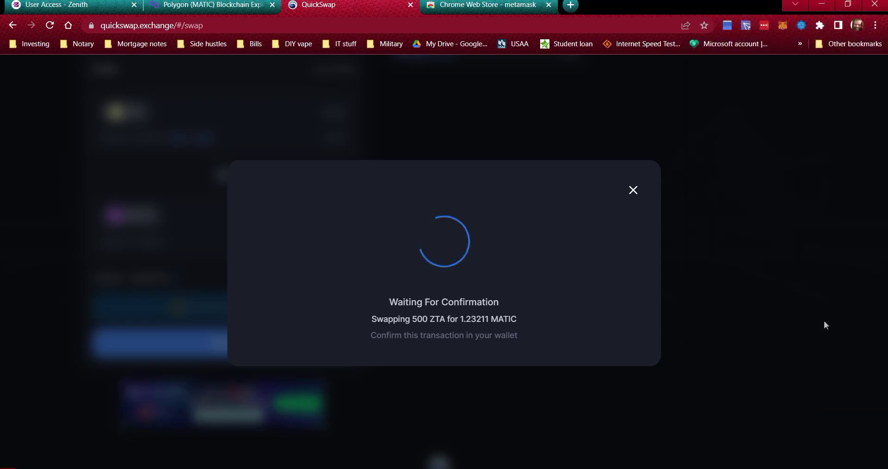
Dismiss the swap confirmation message and check the status of the swap transaction in MetaMask's activity list.
click(823, 321)
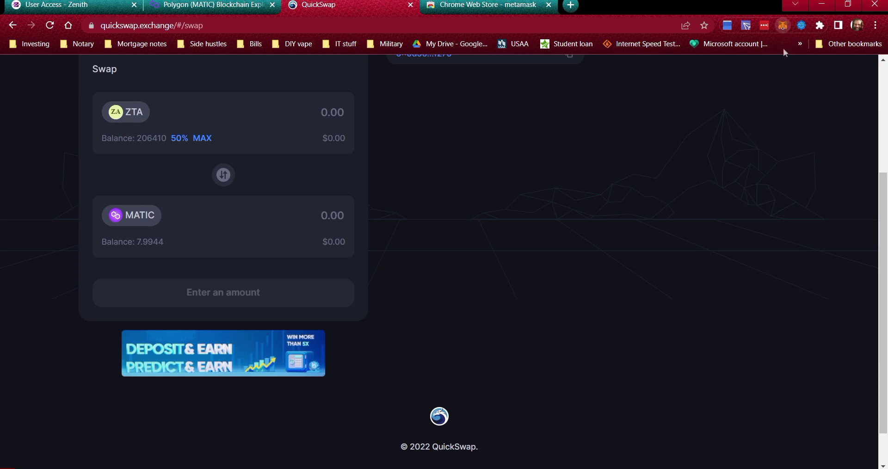
click(782, 26)
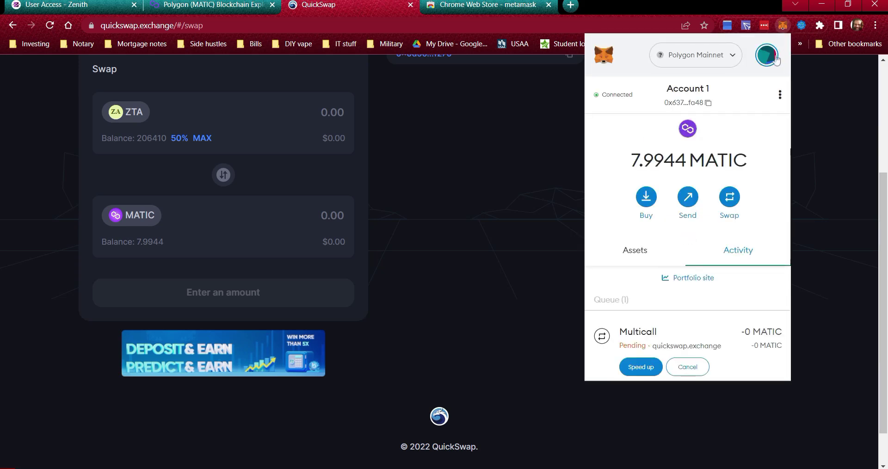
scroll(702, 302, down, 3)
scroll(703, 301, up, 3)
scroll(695, 271, down, 3)
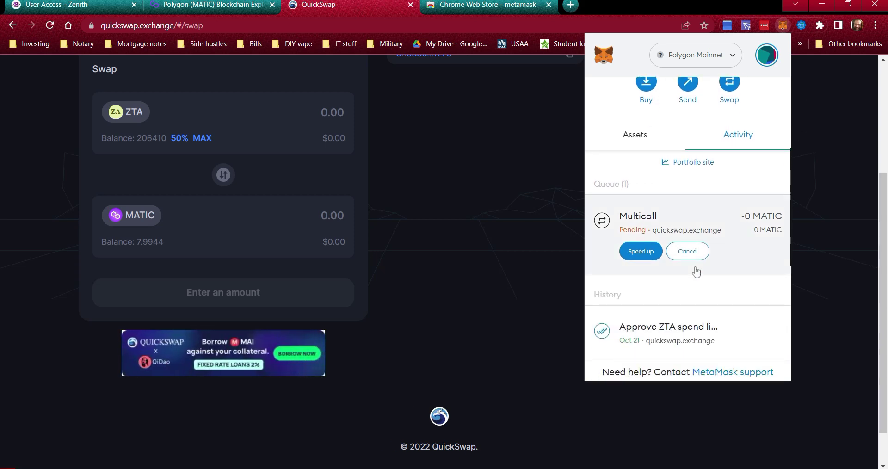
scroll(717, 289, down, 1)
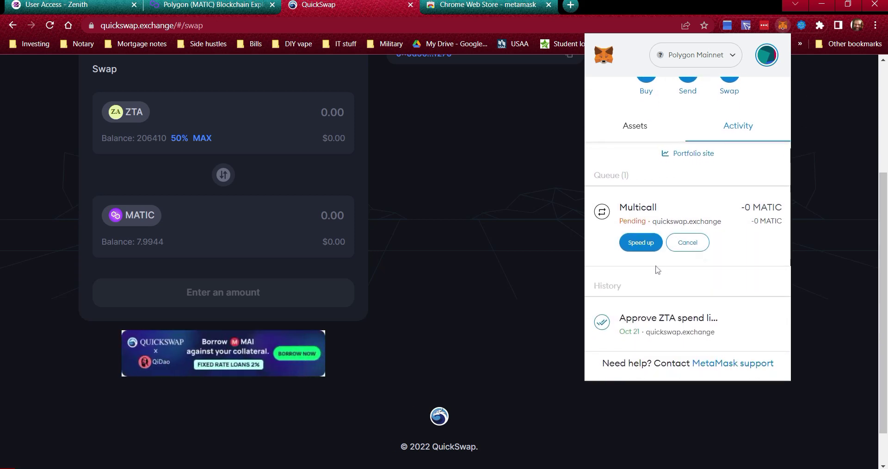
scroll(683, 285, up, 3)
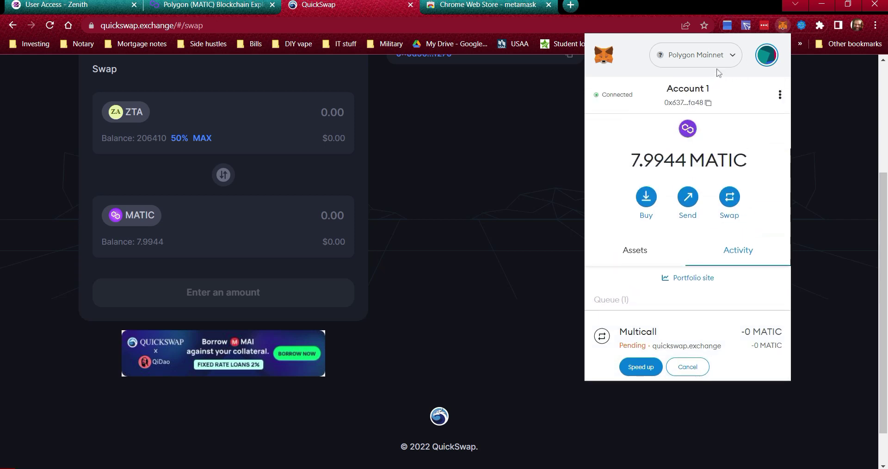
Check the networks and accounts available in MetaMask, keeping Polygon Mainnet and Account 1 selected.
click(731, 57)
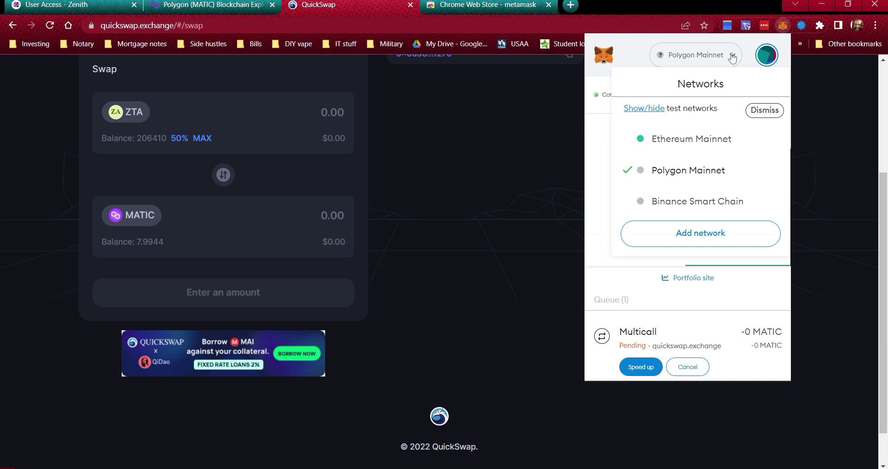
click(766, 60)
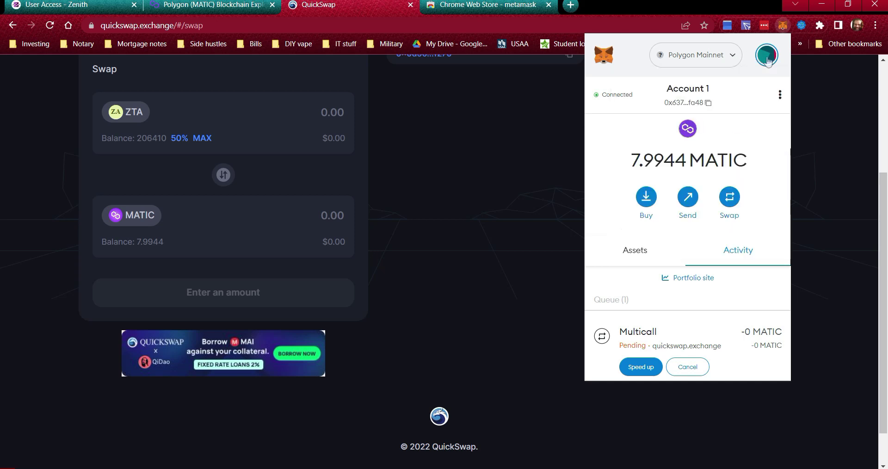
click(767, 60)
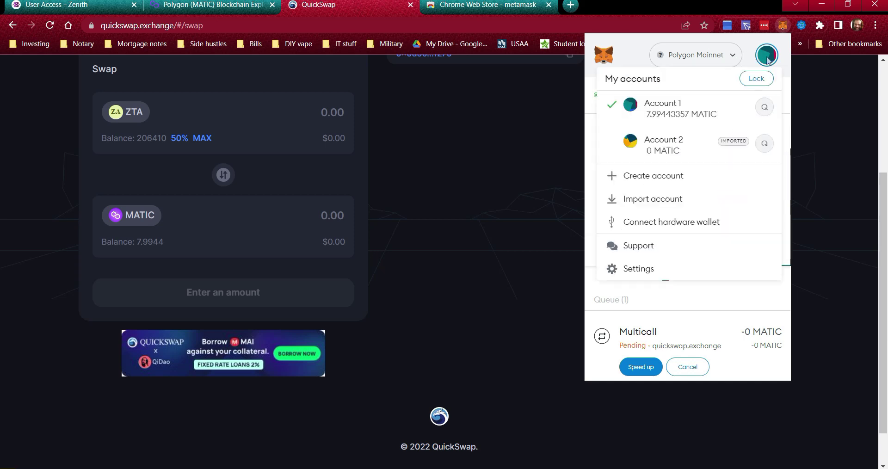
click(662, 146)
click(767, 57)
click(685, 110)
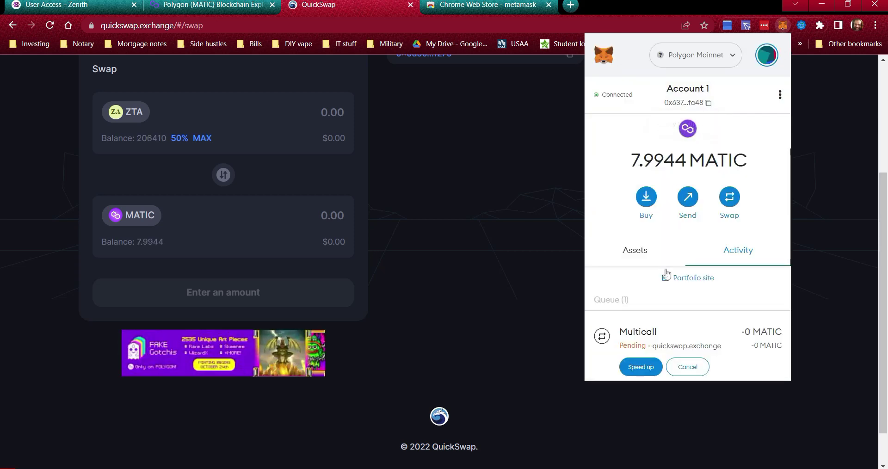
Check the MATIC and ZTA holdings in MetaMask's assets, including the ZTA token's details and transaction history.
click(663, 267)
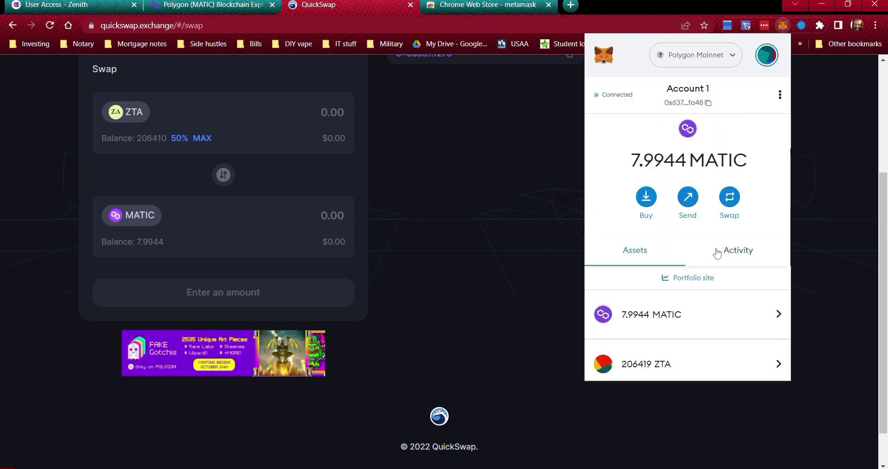
scroll(704, 287, down, 2)
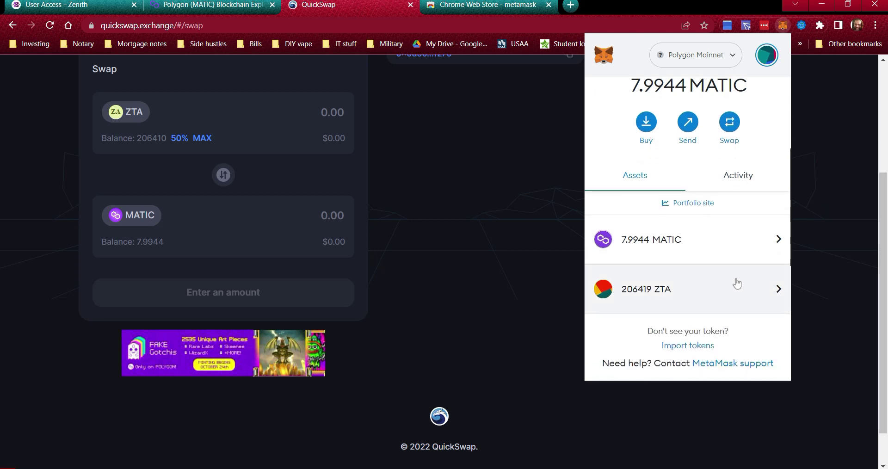
click(752, 289)
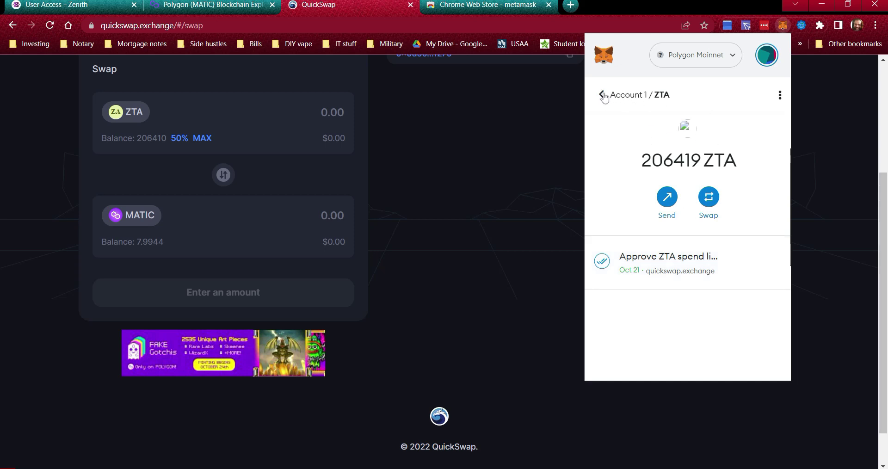
click(601, 94)
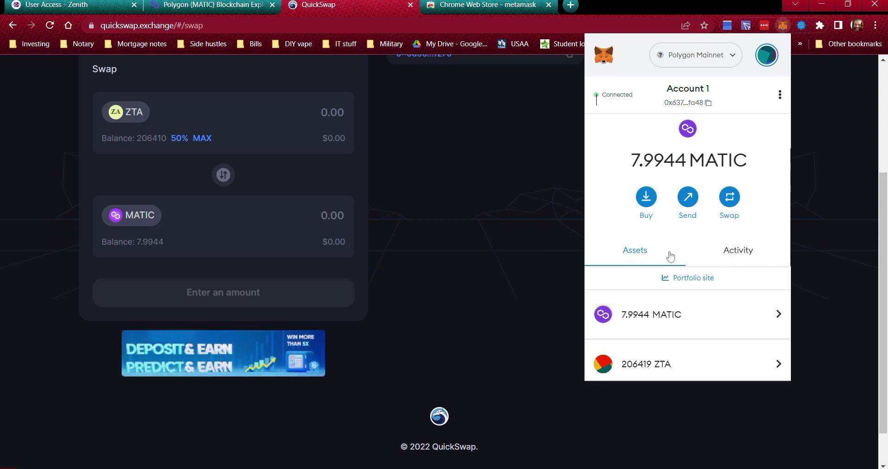
click(701, 321)
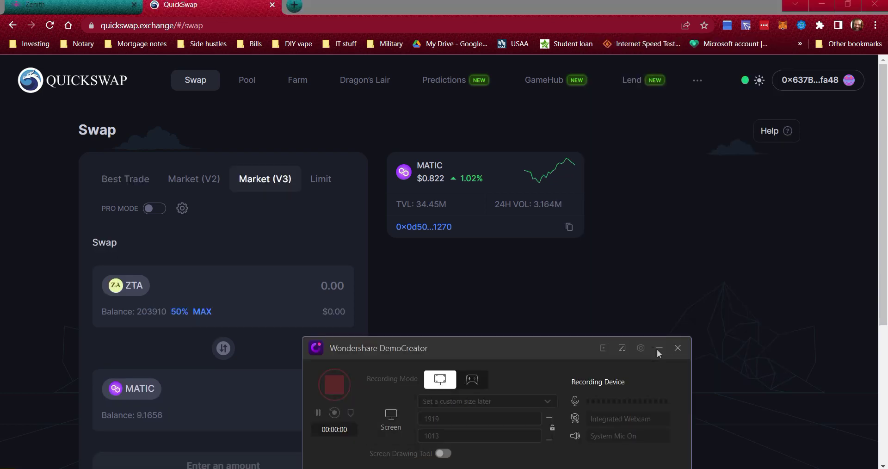
click(658, 351)
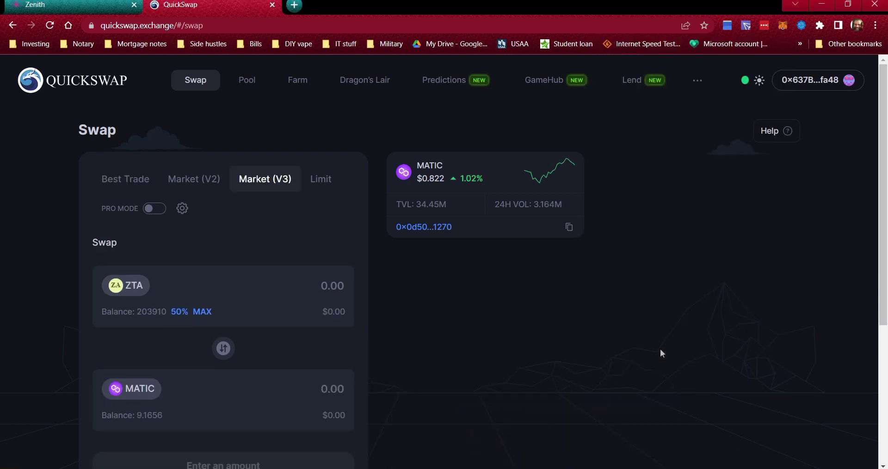